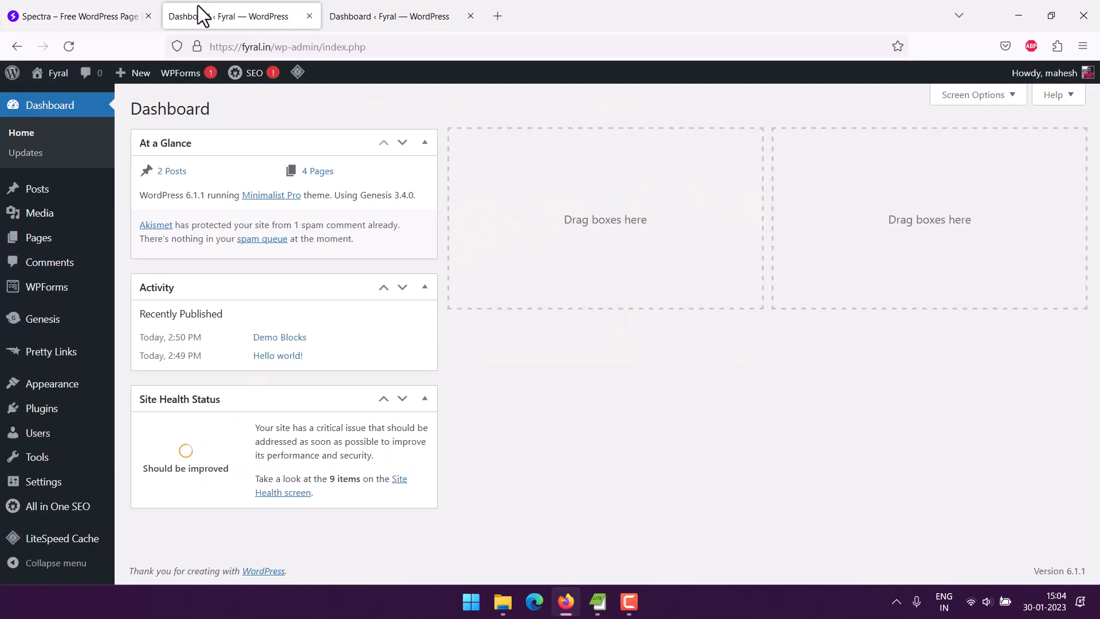
- Search the directory of new plugins for "spectra"
mouse_move(55, 414)
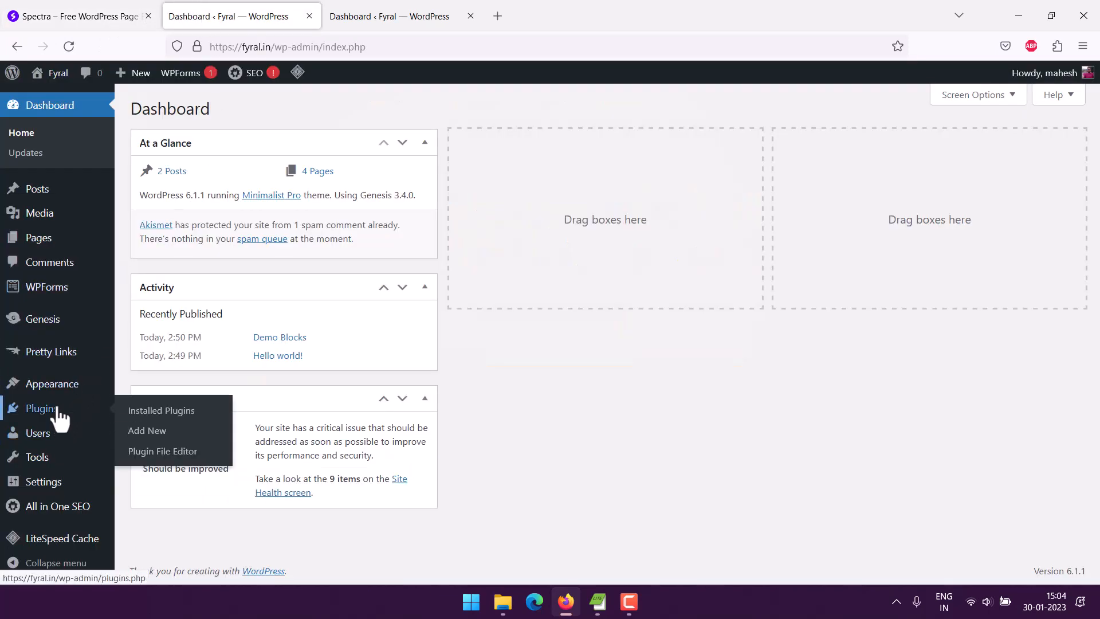
left_click(148, 413)
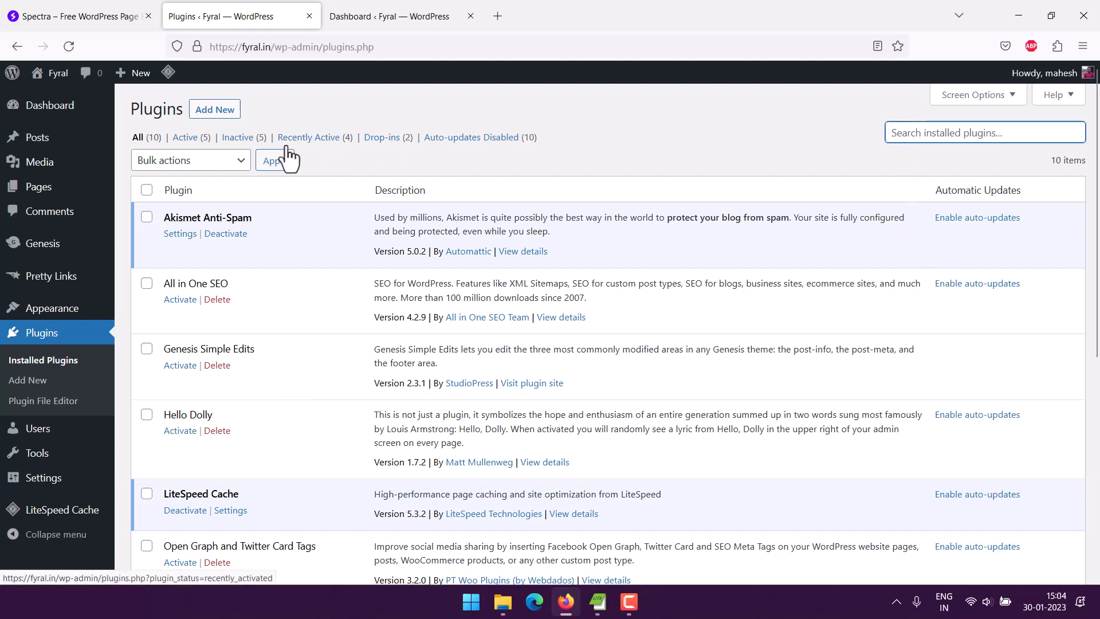
left_click(223, 112)
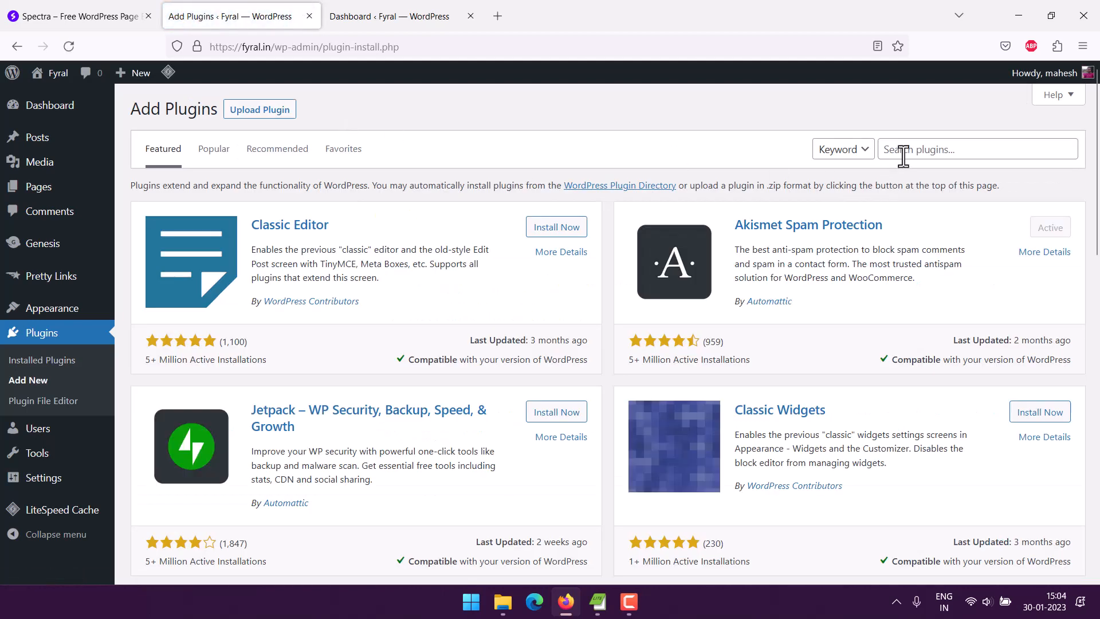
left_click(903, 150)
type("spectra")
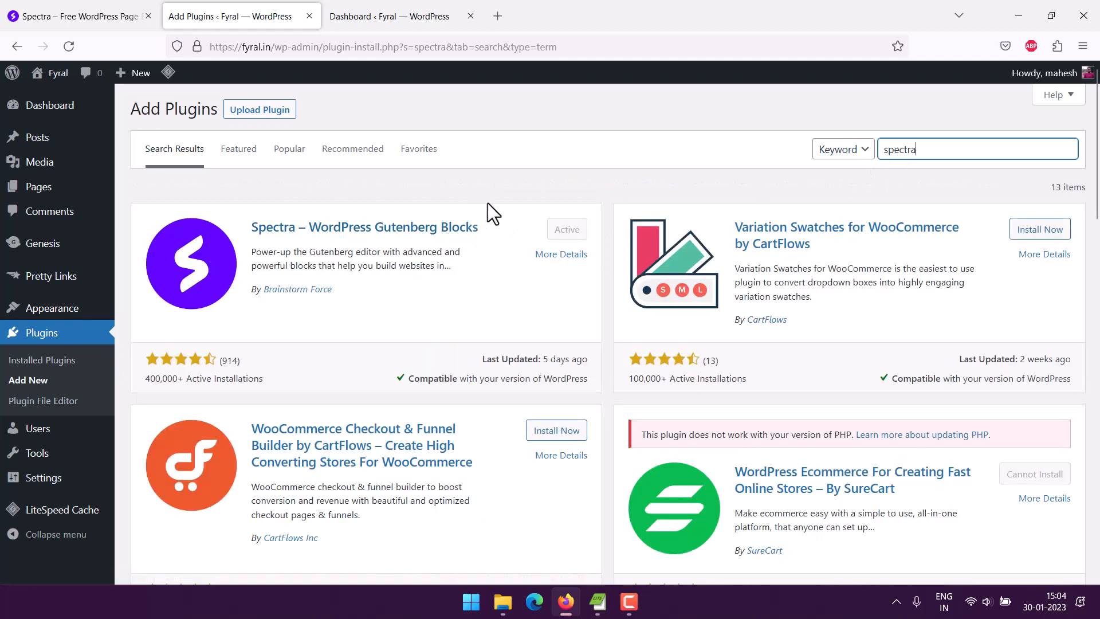
- Open the Sample page for editing, close the spare Dashboard browser tab, and dismiss the autosave notice
mouse_move(55, 187)
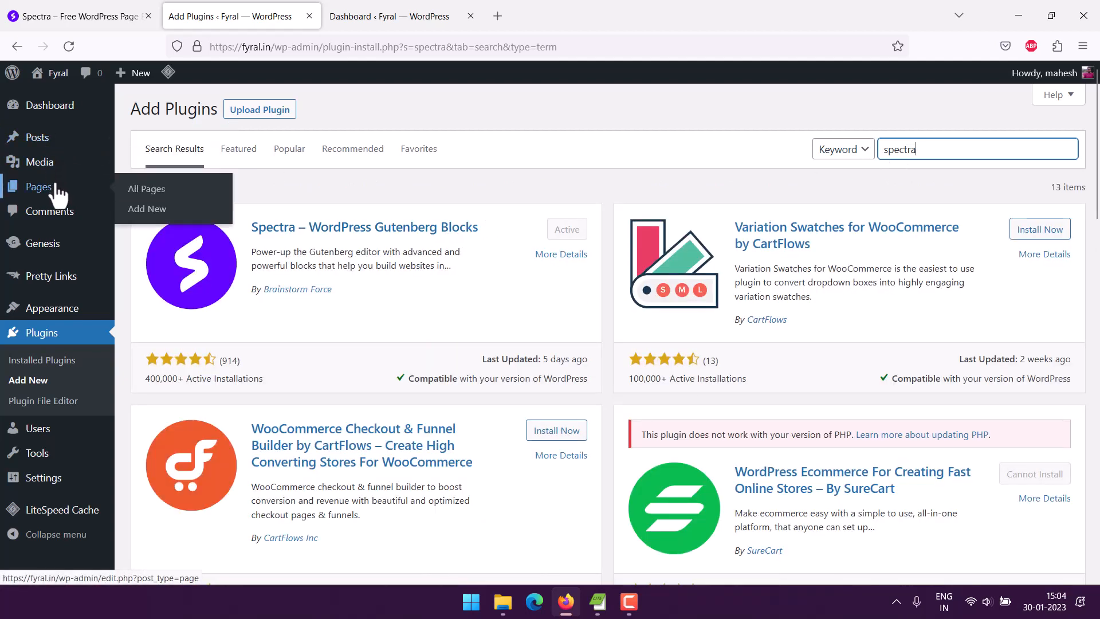
left_click(139, 191)
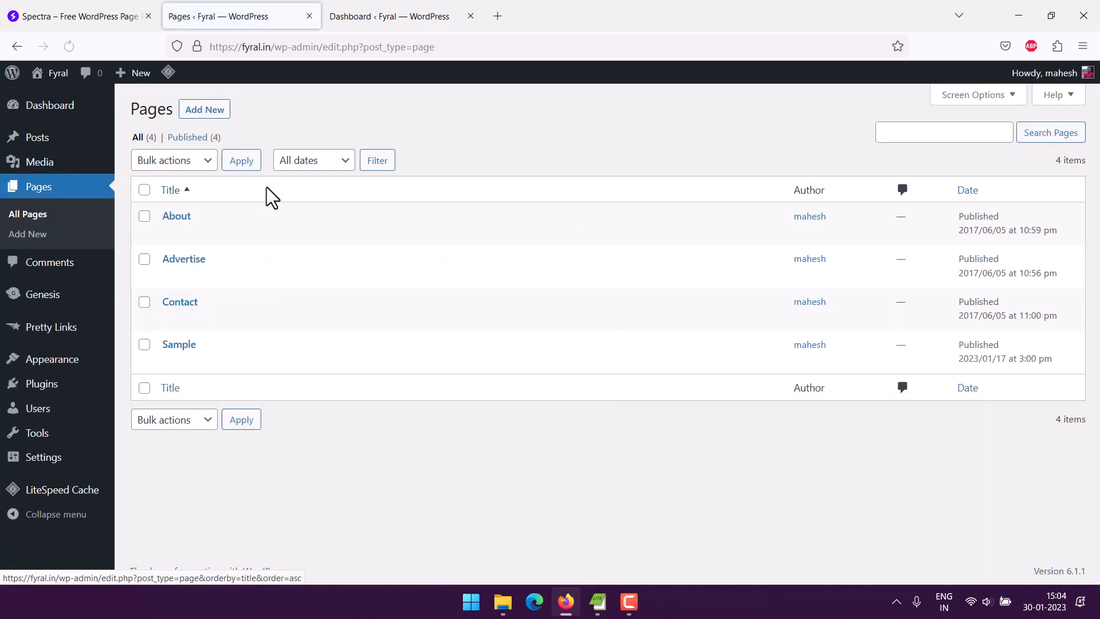
left_click(170, 361)
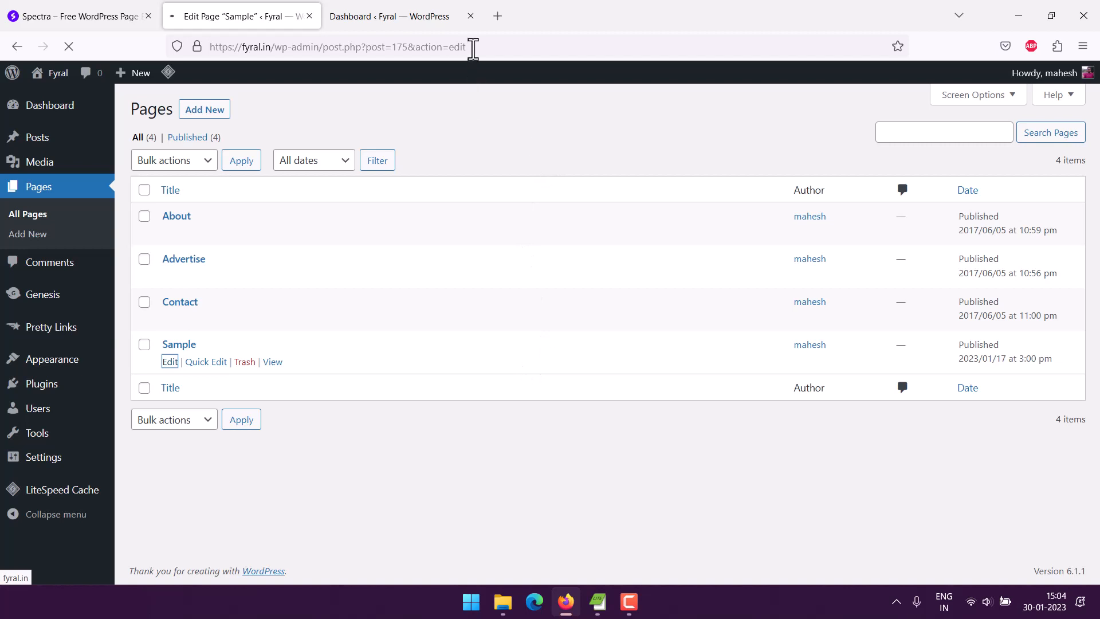
left_click(469, 18)
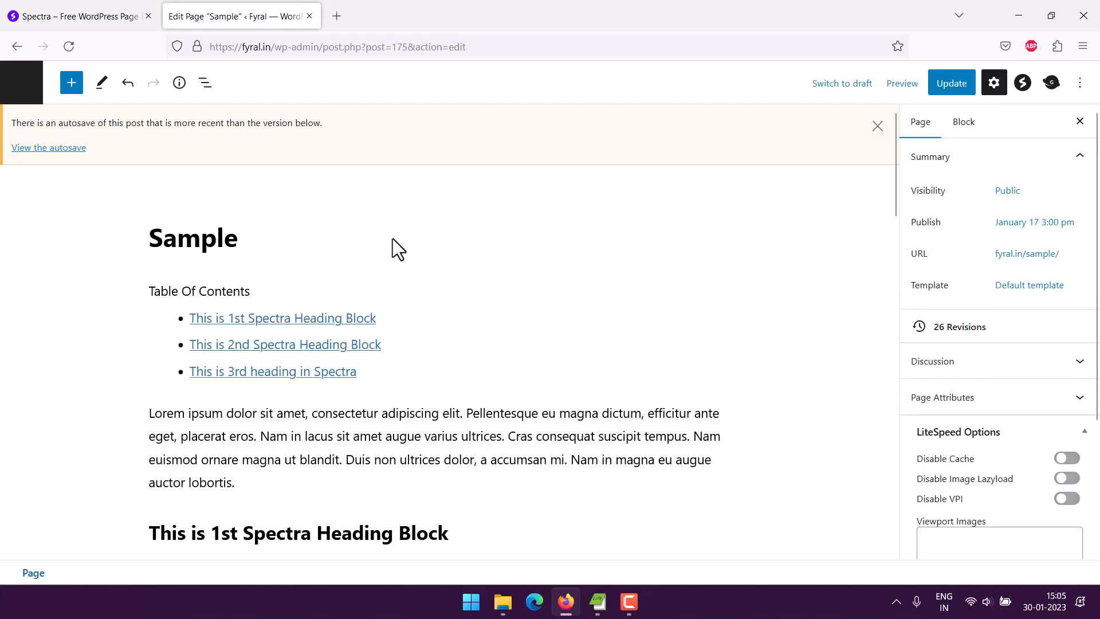
left_click(878, 126)
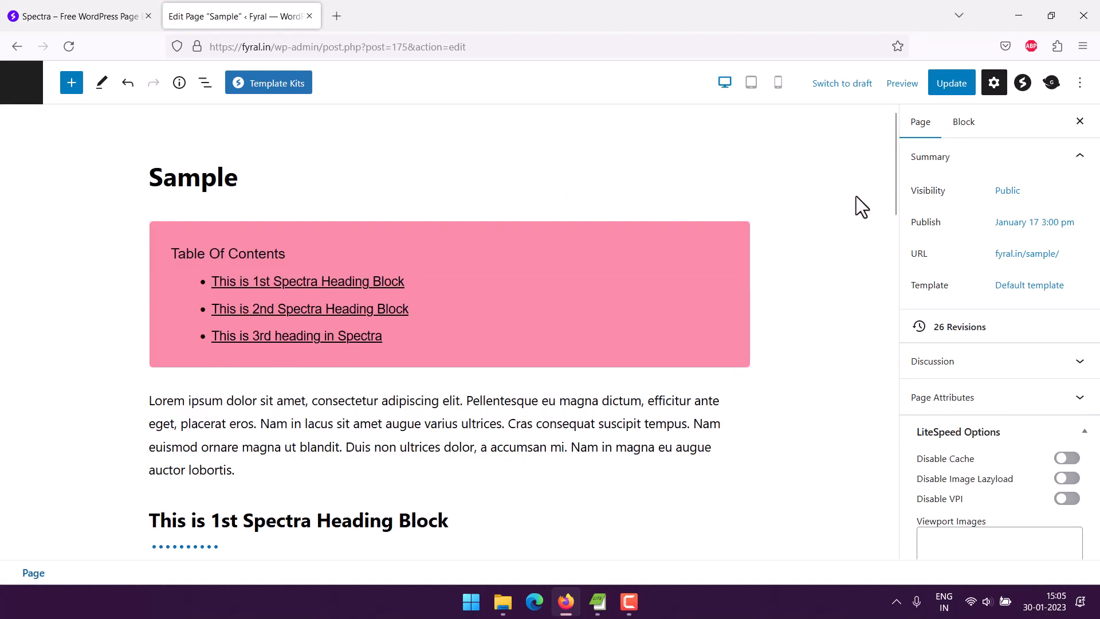
- Remove the Post Carousel block from the end of the Sample page
scroll(852, 194, "down", 15)
scroll(463, 201, "up", 3)
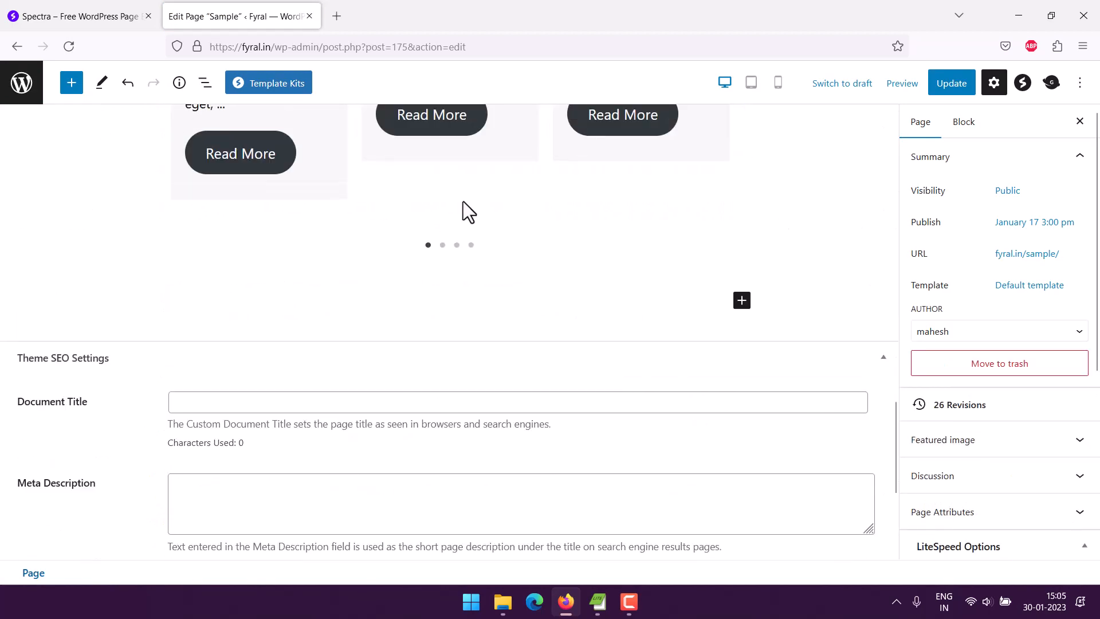
scroll(212, 241, "up", 7)
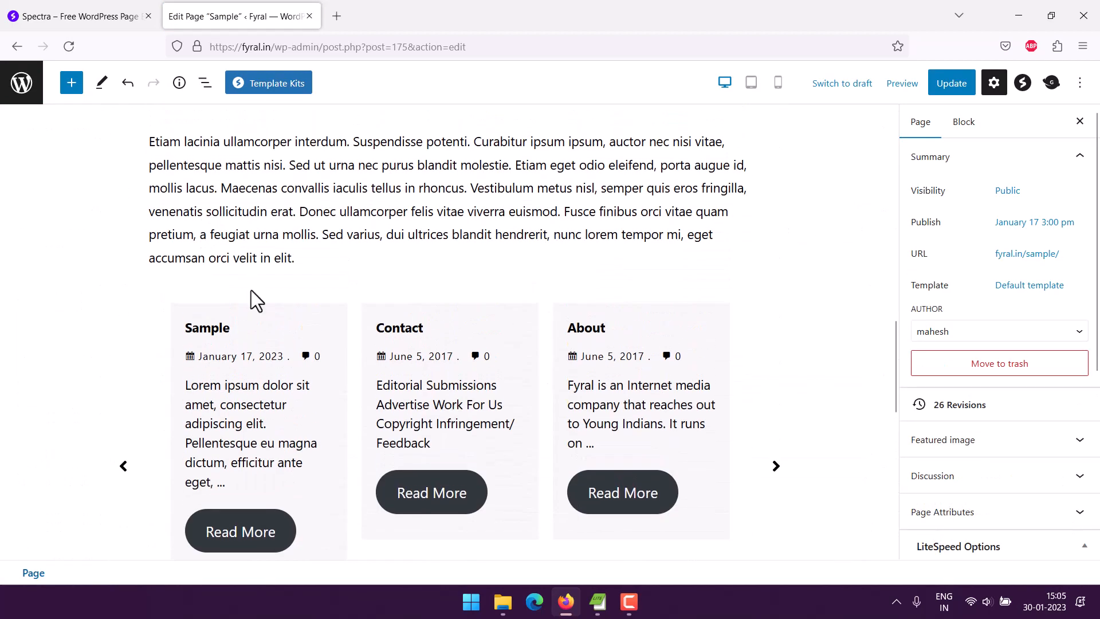
left_click(251, 290)
scroll(132, 312, "down", 4)
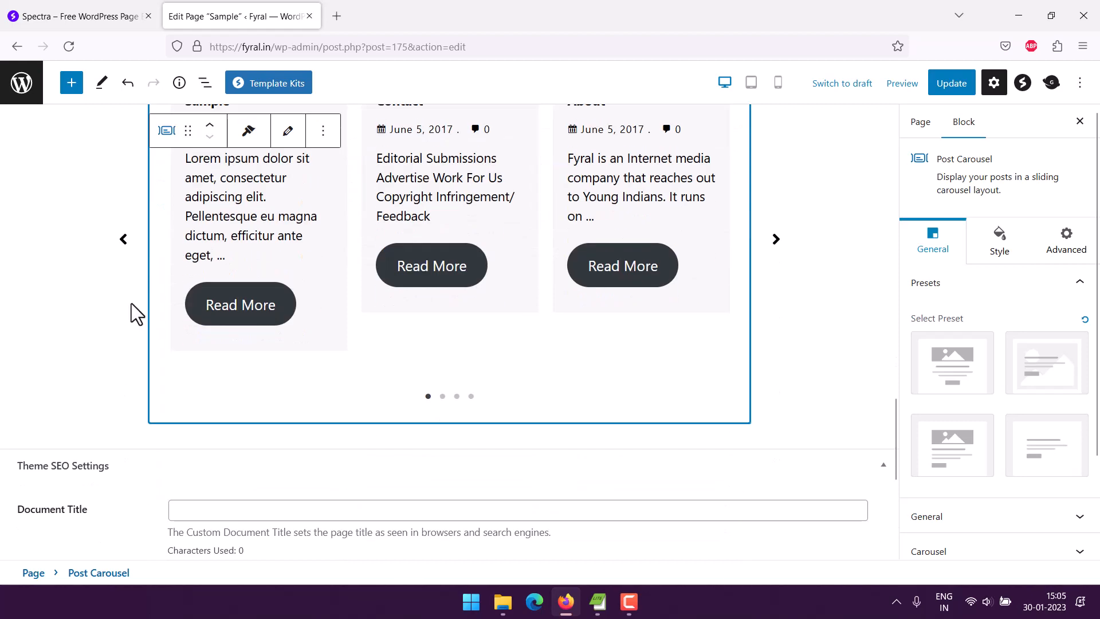
scroll(189, 326, "up", 3)
left_click(322, 182)
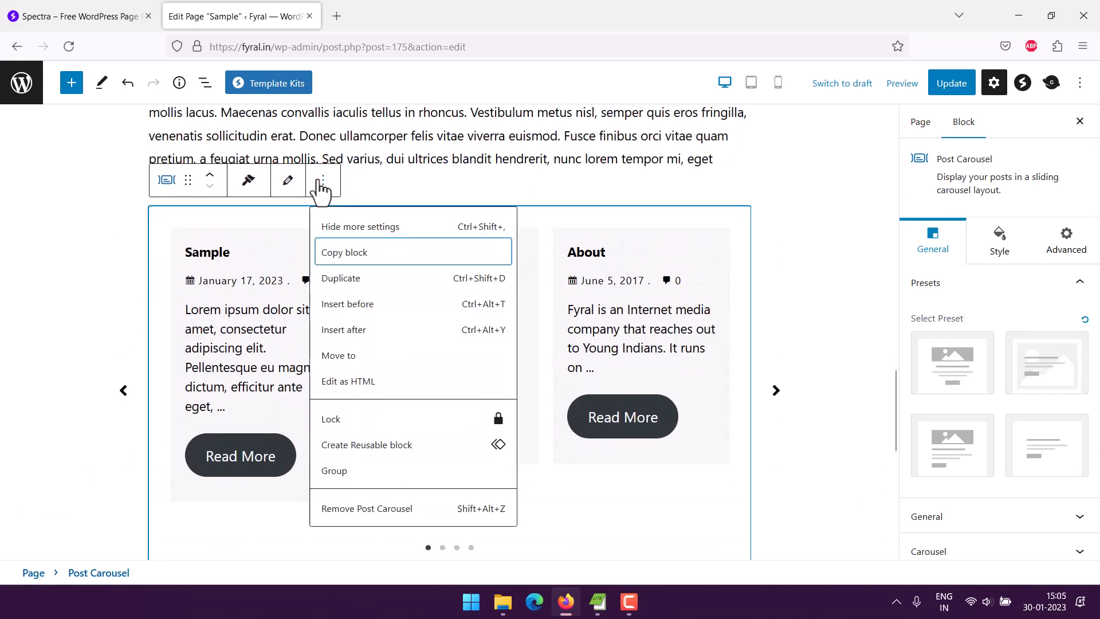
left_click(345, 505)
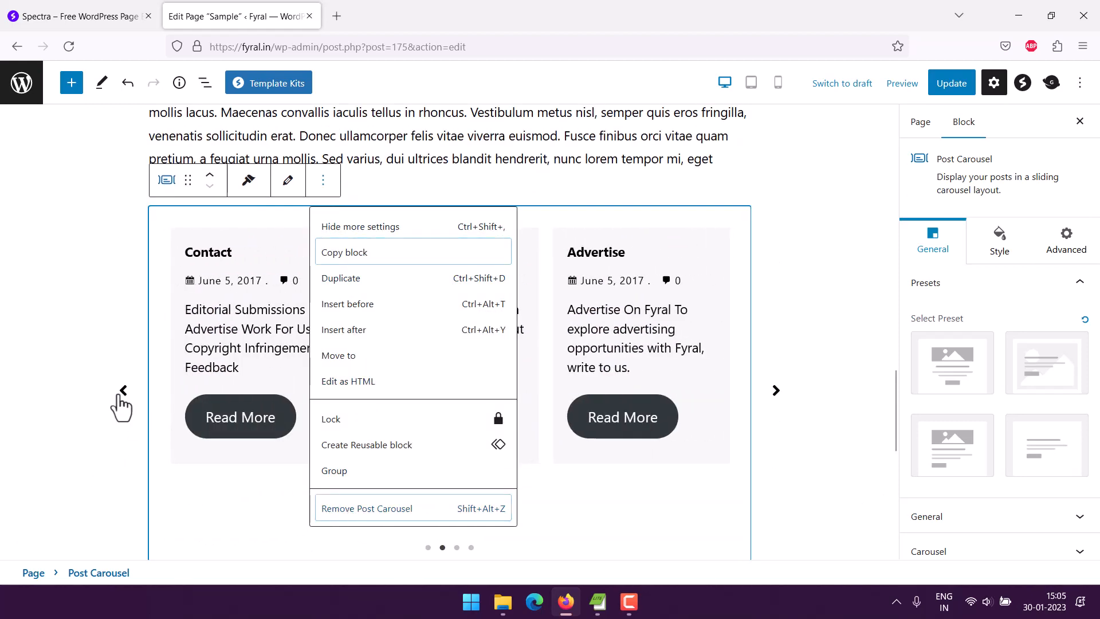
scroll(138, 387, "up", 7)
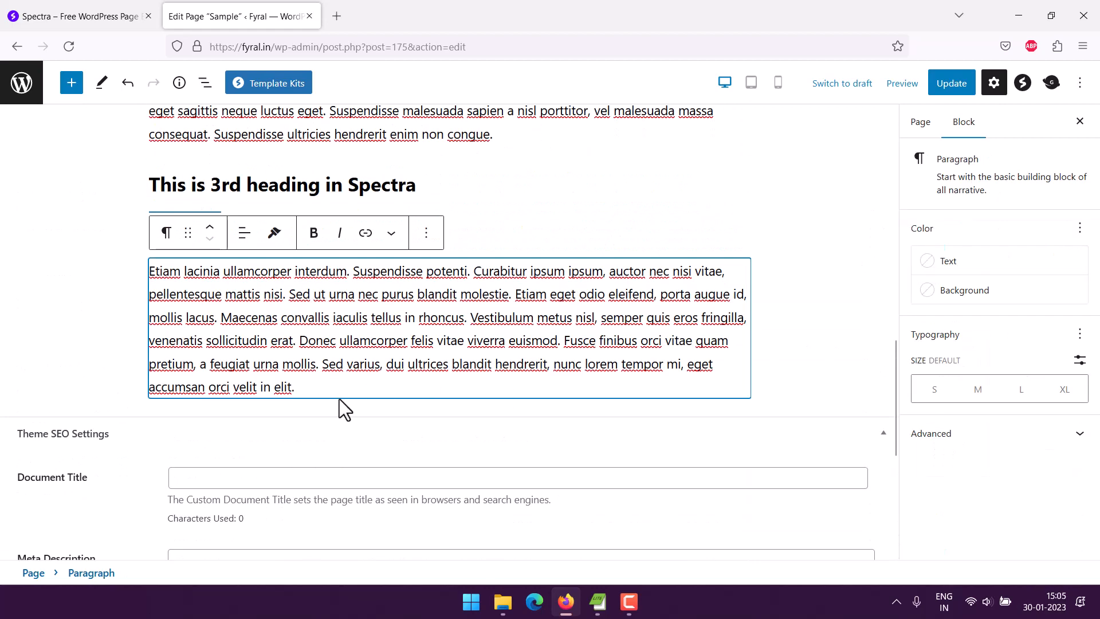
- Insert a Spectra Post Timeline block below the last paragraph, under the "This is 3rd heading in Spectra" heading
key("Return")
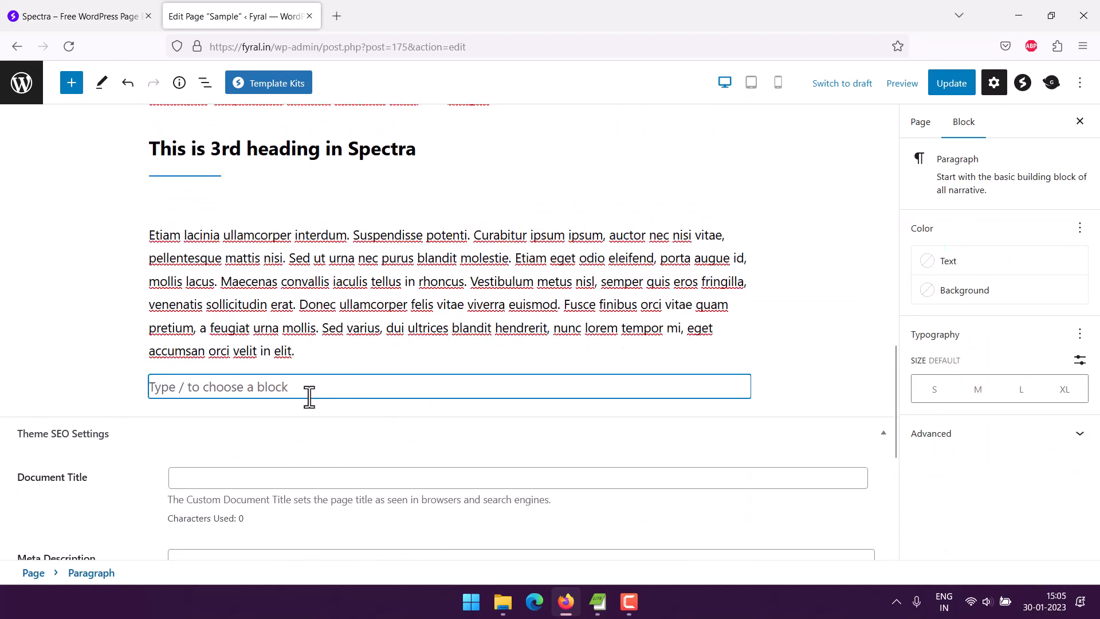
left_click(741, 384)
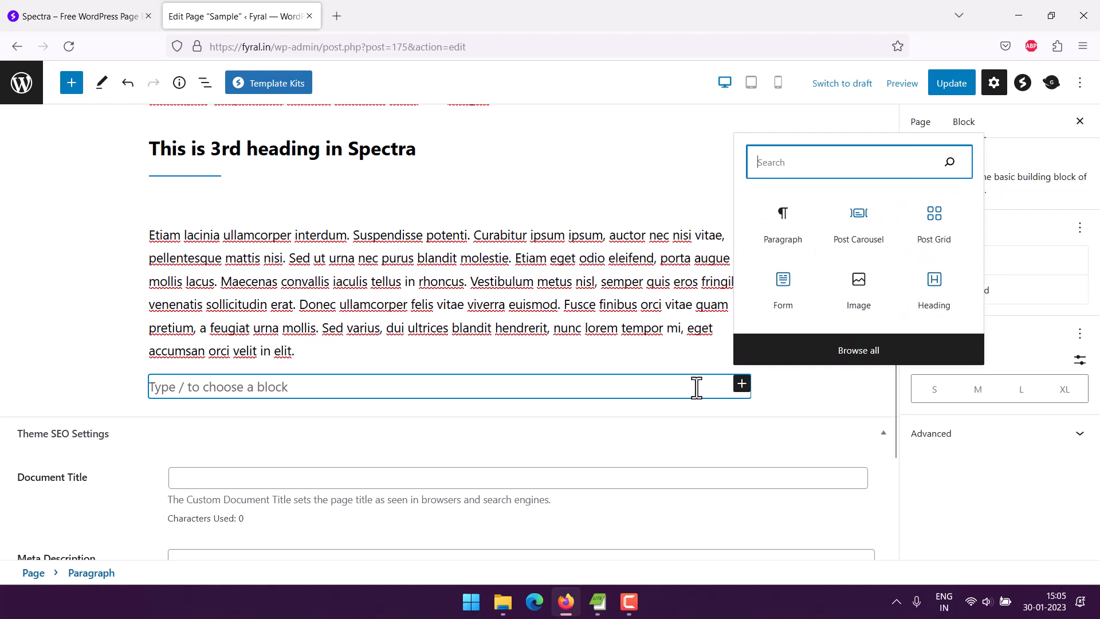
left_click(797, 356)
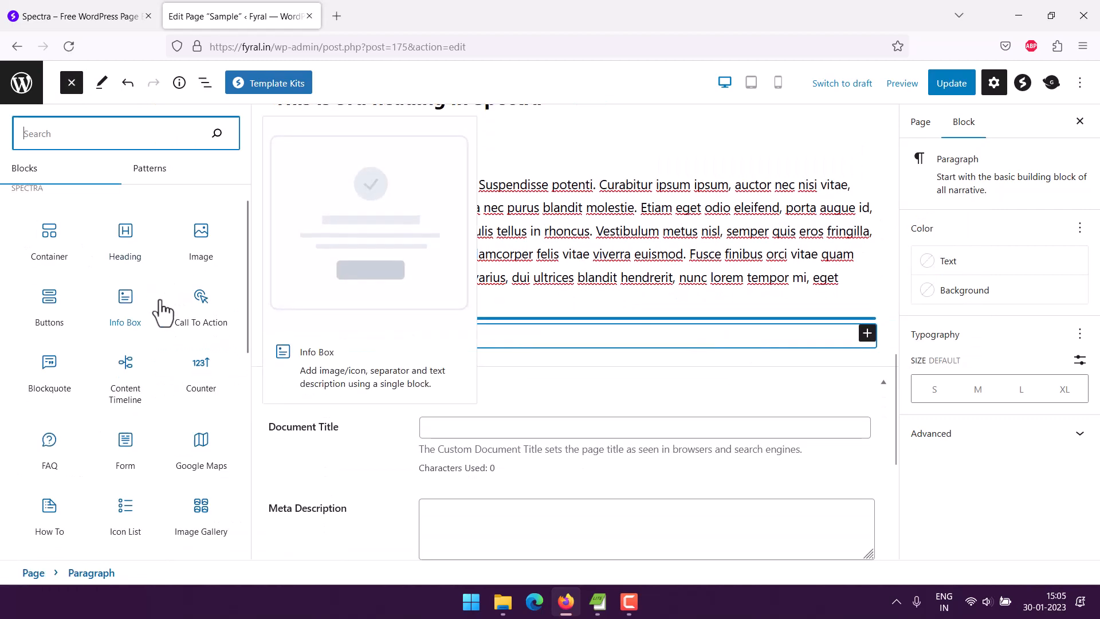
scroll(163, 311, "down", 5)
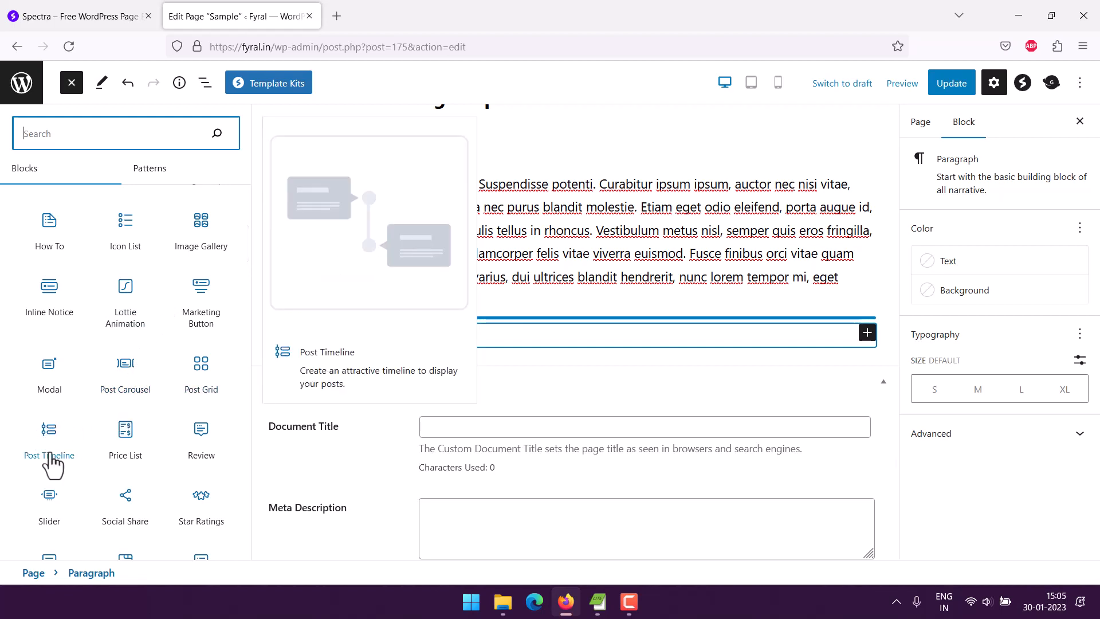
left_click_drag(52, 465, 516, 321)
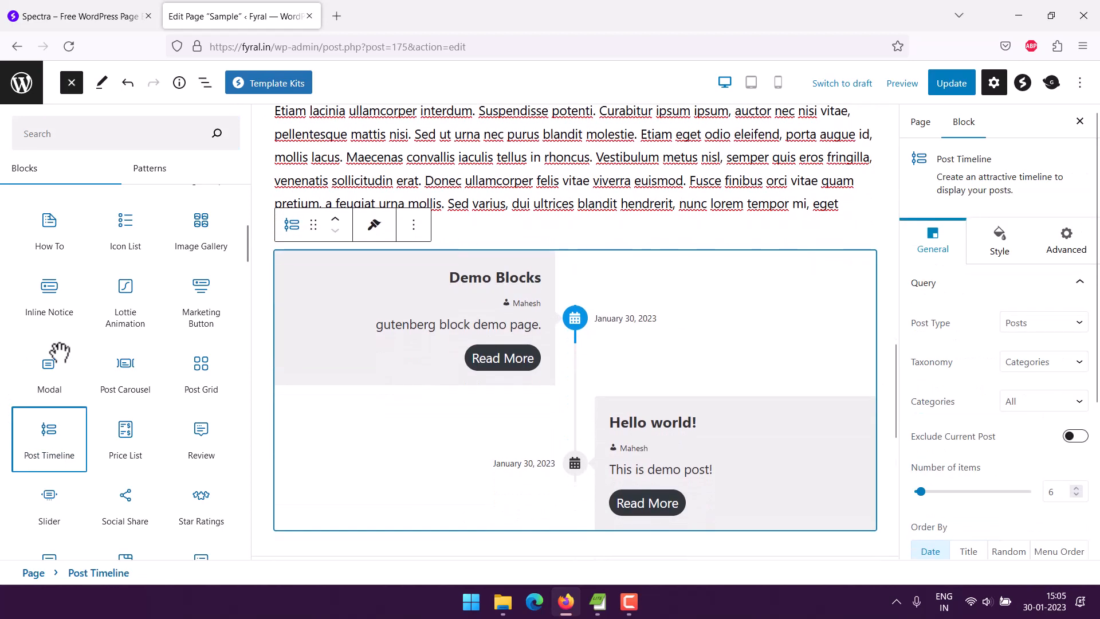
left_click(540, 230)
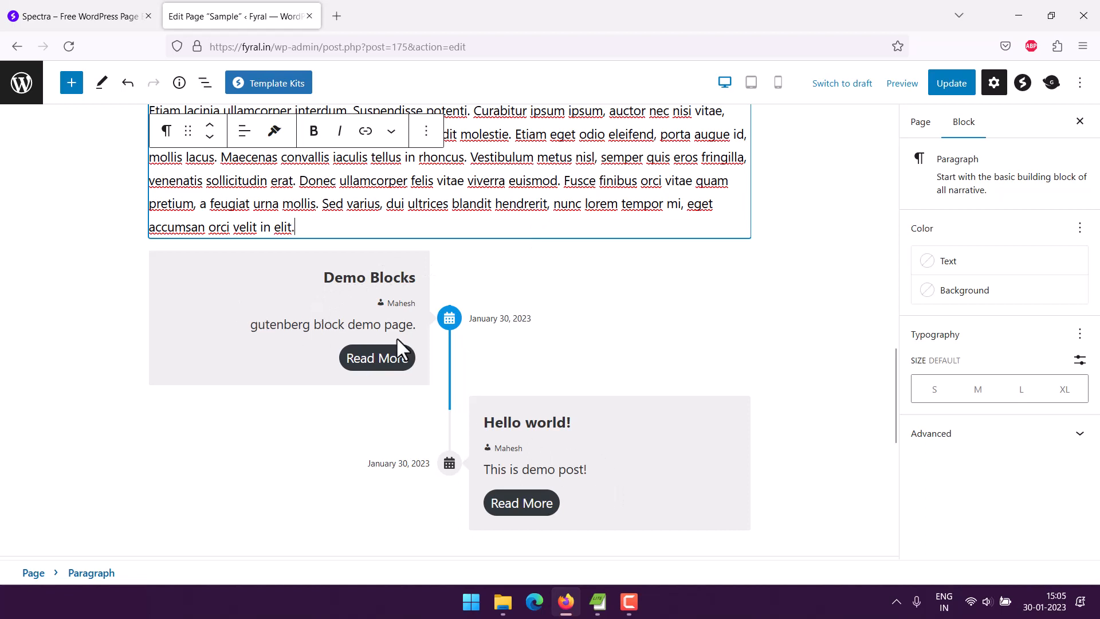
- Set the Post Timeline block's post type to Pages and look over the resulting timeline
left_click(281, 320)
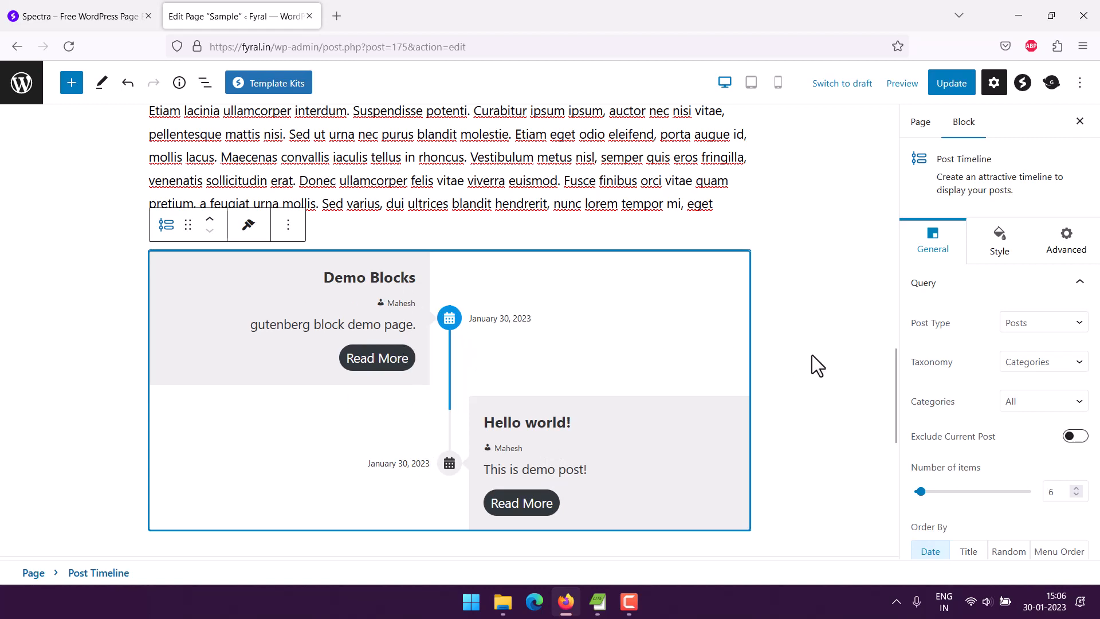
left_click(1017, 324)
left_click(1021, 361)
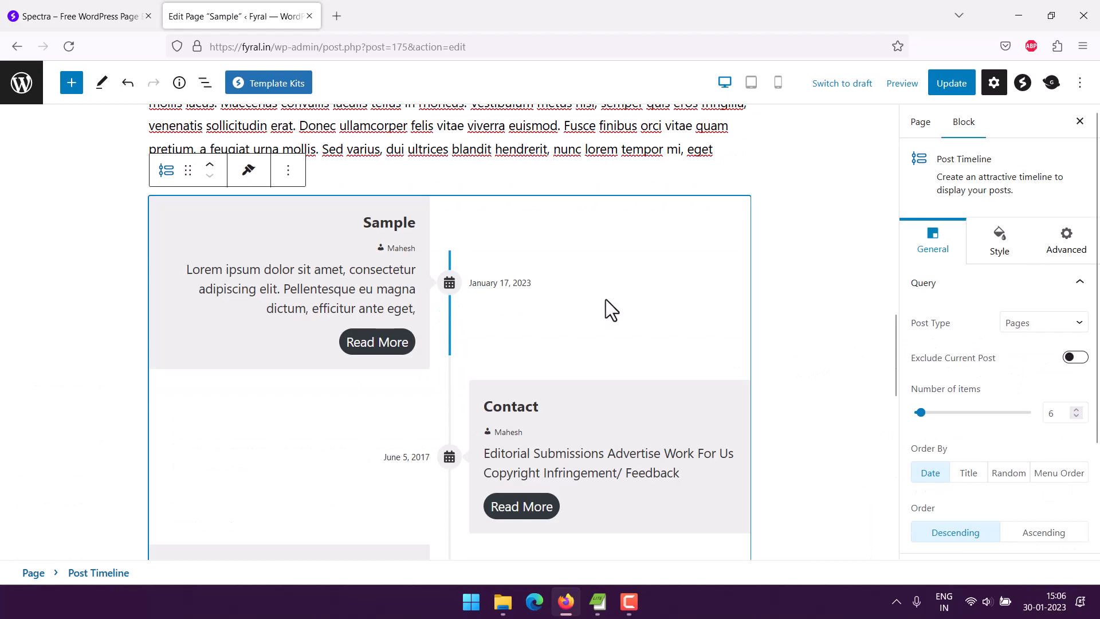
scroll(608, 302, "down", 8)
scroll(607, 301, "up", 5)
scroll(606, 299, "up", 3)
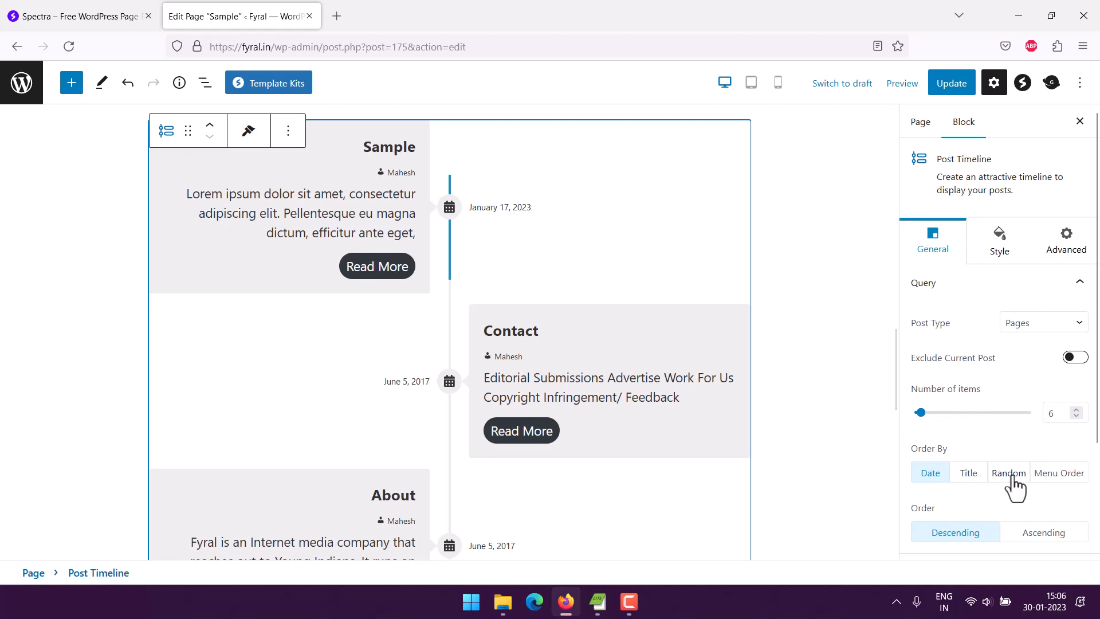
- Examine the Post Timeline's ordering, layout, image, content and connector settings, including the available date formats
scroll(1066, 478, "down", 2)
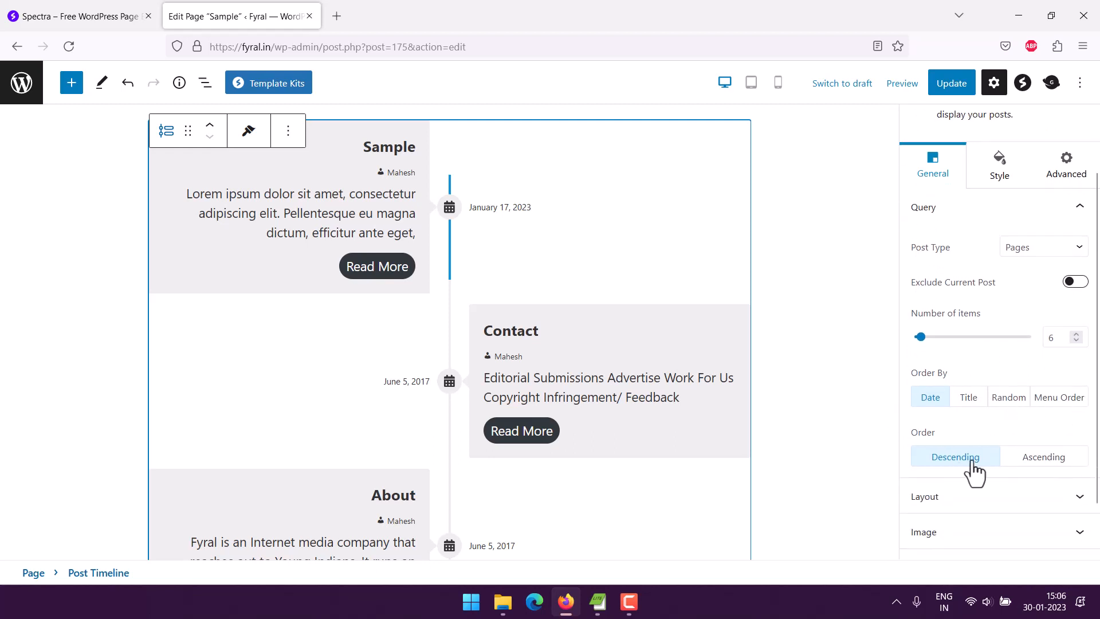
scroll(1065, 479, "down", 2)
left_click(1028, 446)
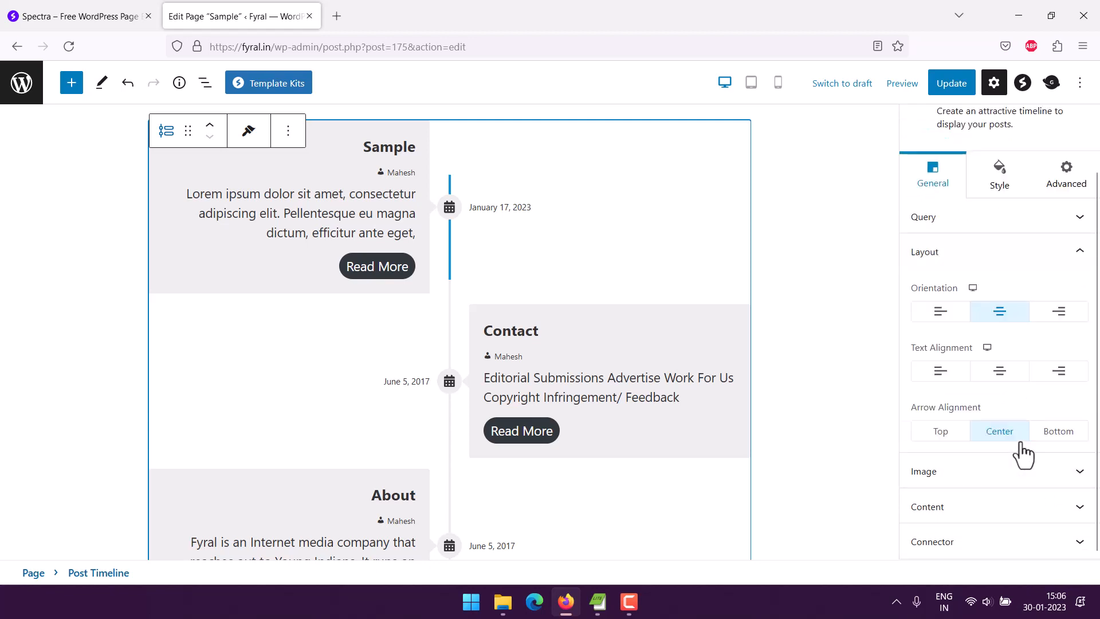
left_click(1071, 472)
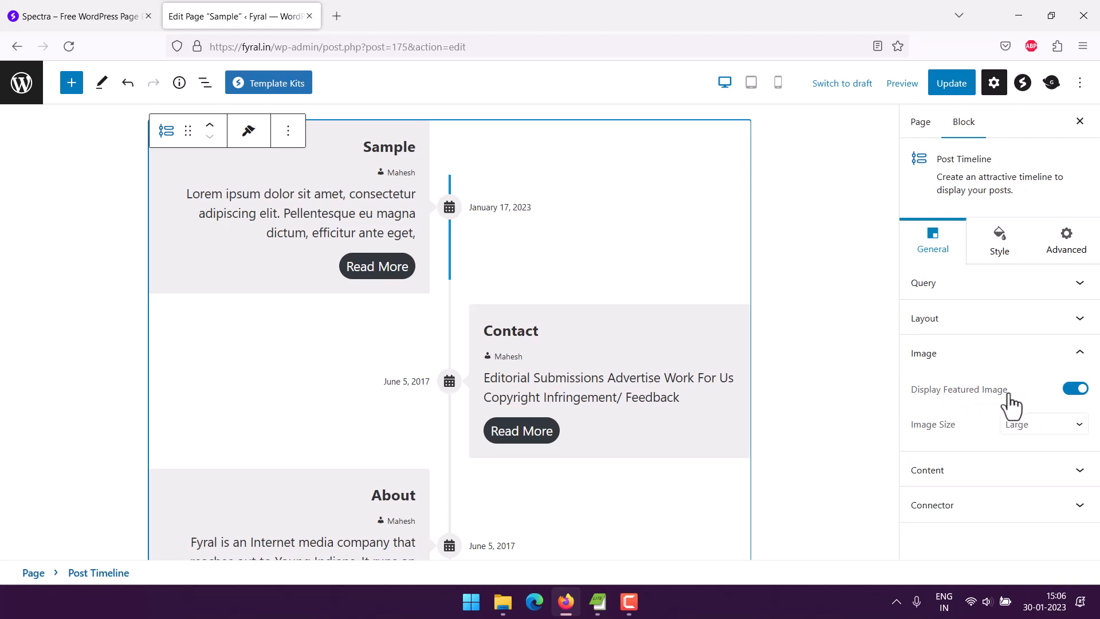
left_click(946, 470)
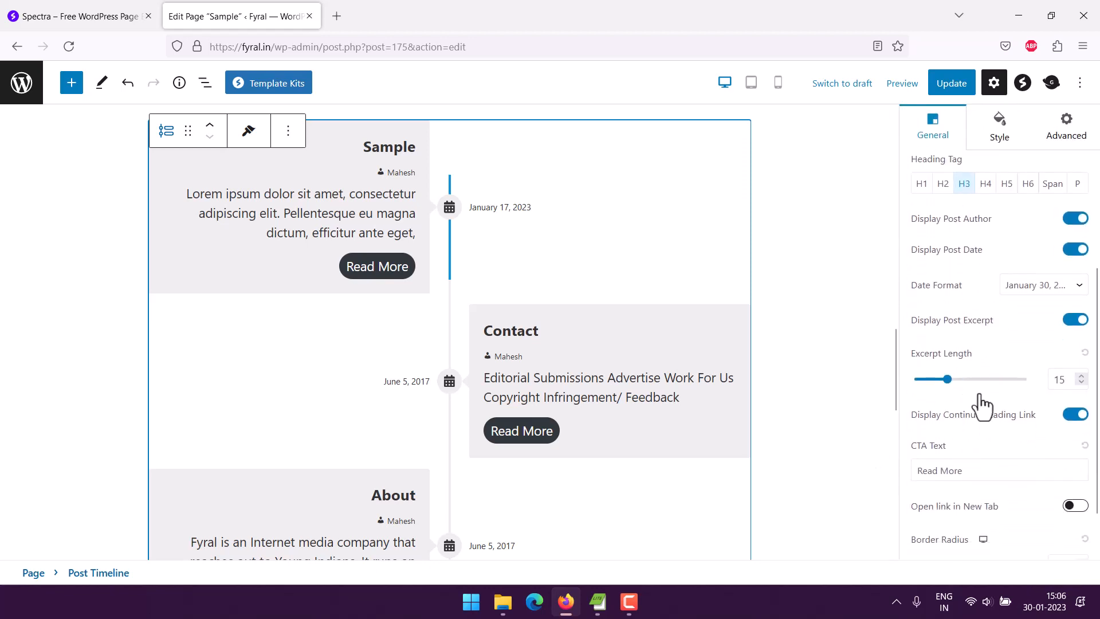
scroll(1008, 350, "down", 1)
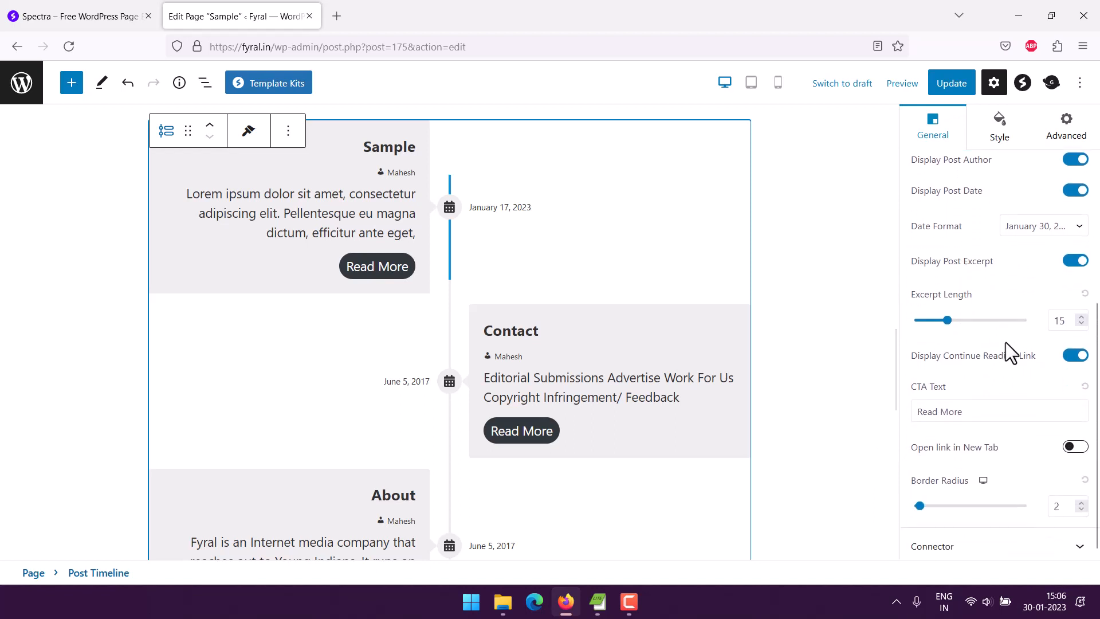
scroll(968, 213, "up", 2)
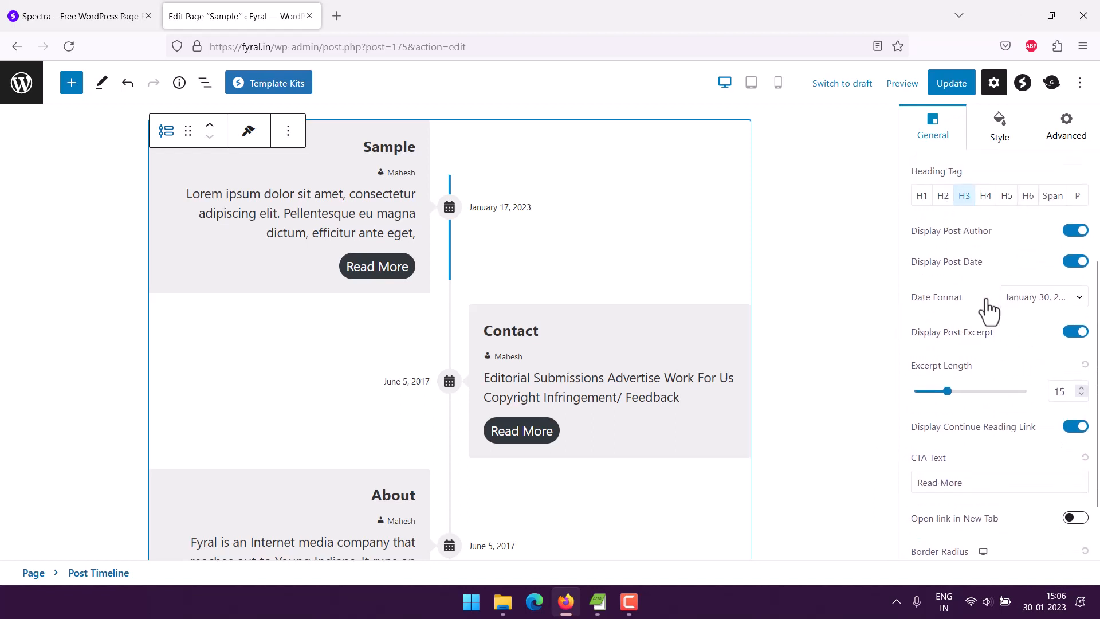
left_click(1025, 299)
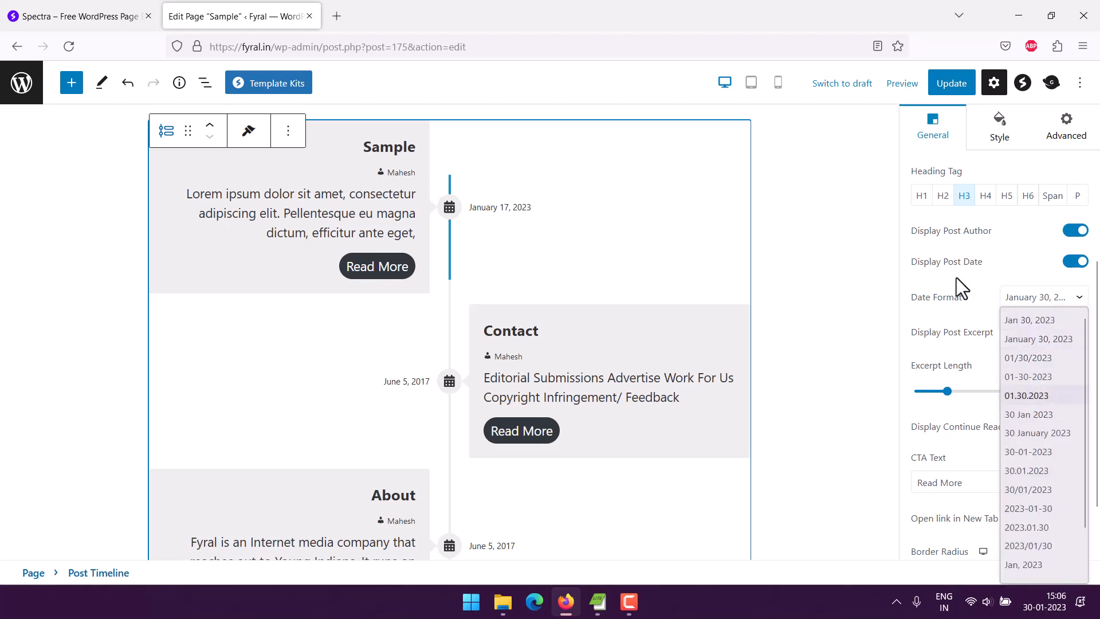
left_click(953, 303)
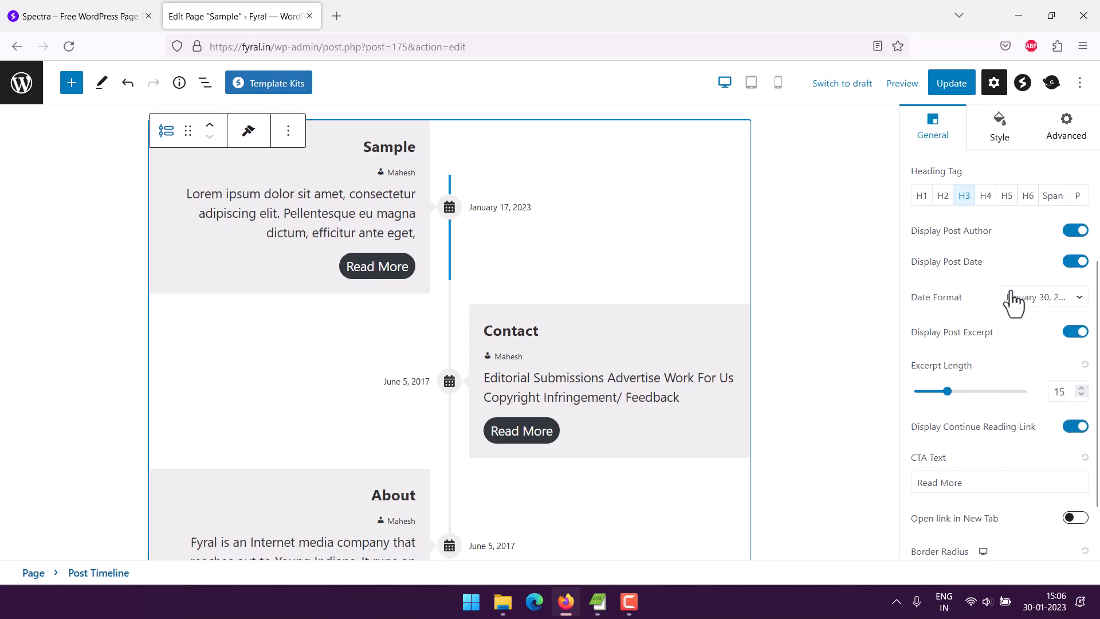
scroll(1008, 295, "down", 3)
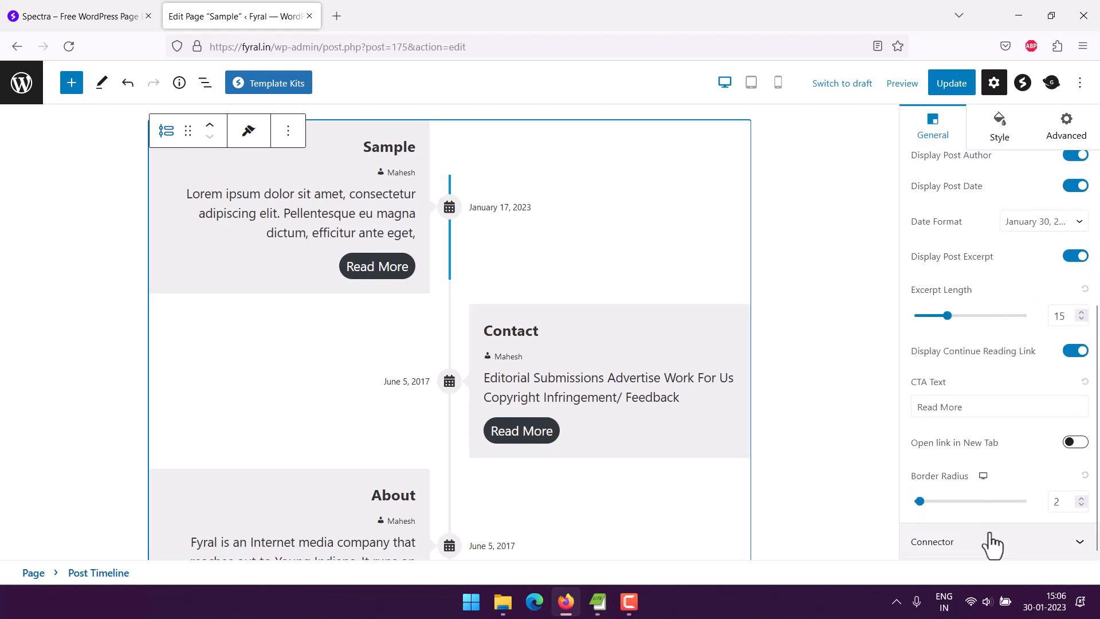
left_click(991, 543)
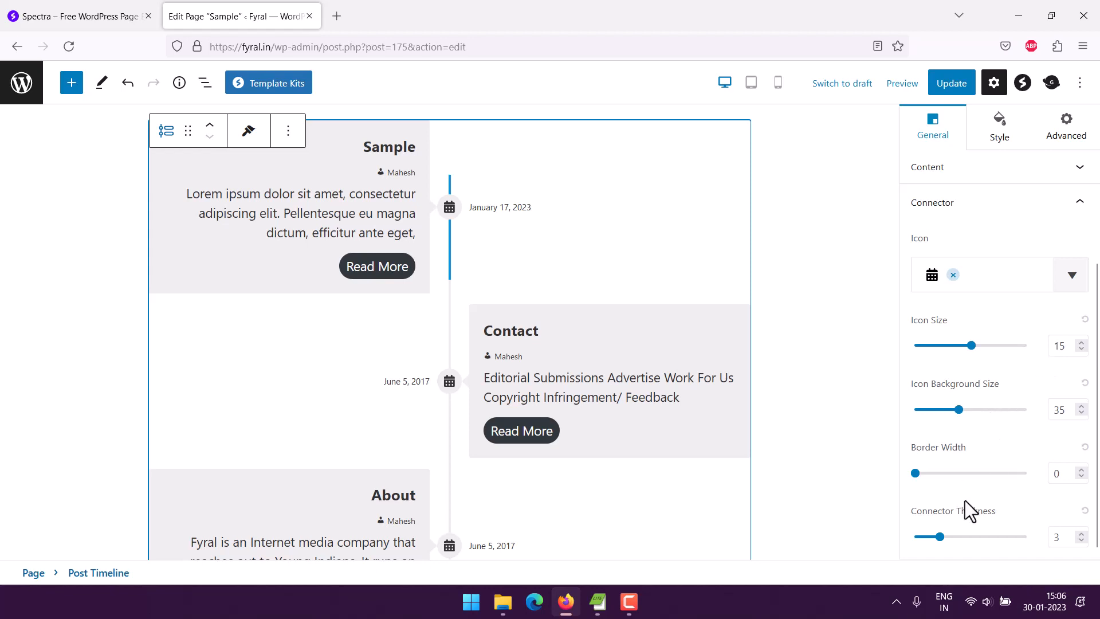
scroll(1002, 473, "up", 4)
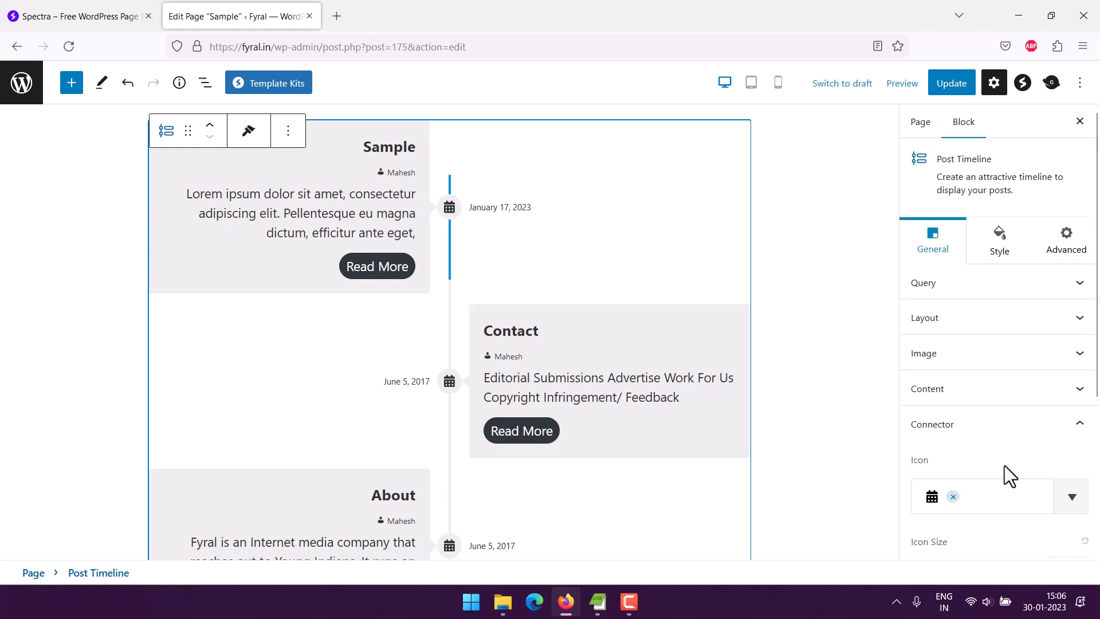
- Update the Sample page and open its published version in a new browser tab
left_click(951, 86)
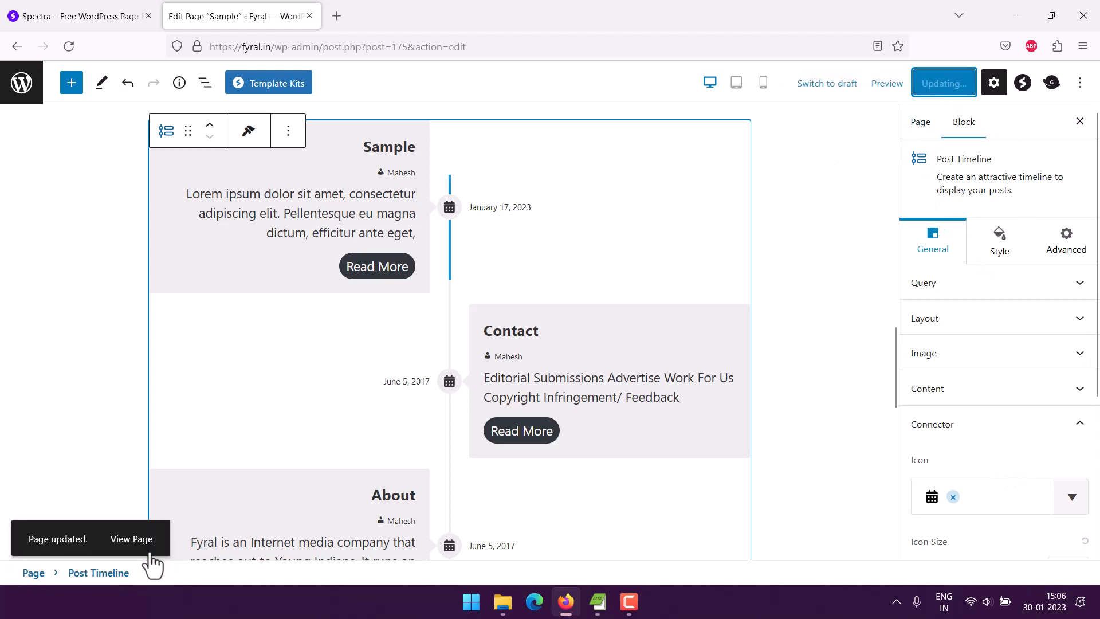
right_click(134, 540)
left_click(171, 323)
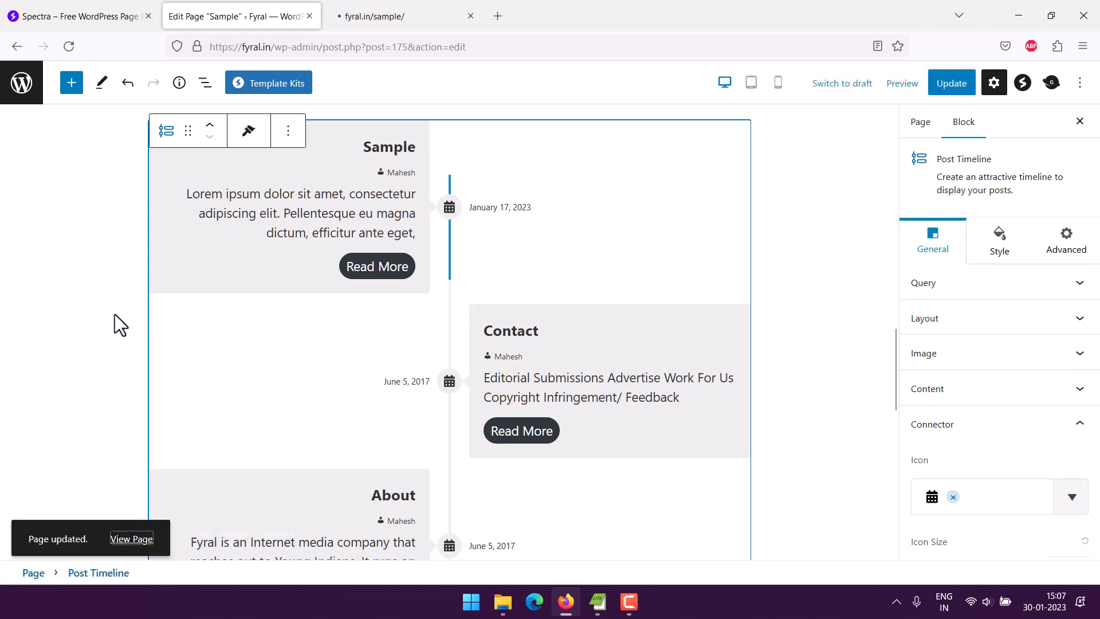
left_click(372, 20)
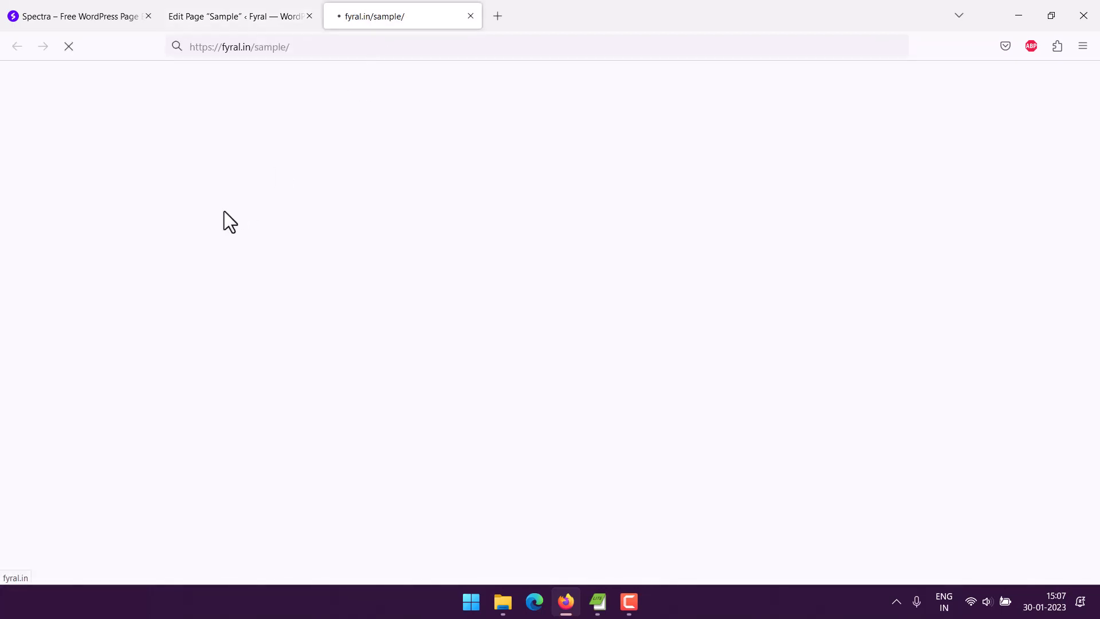
left_click(249, 17)
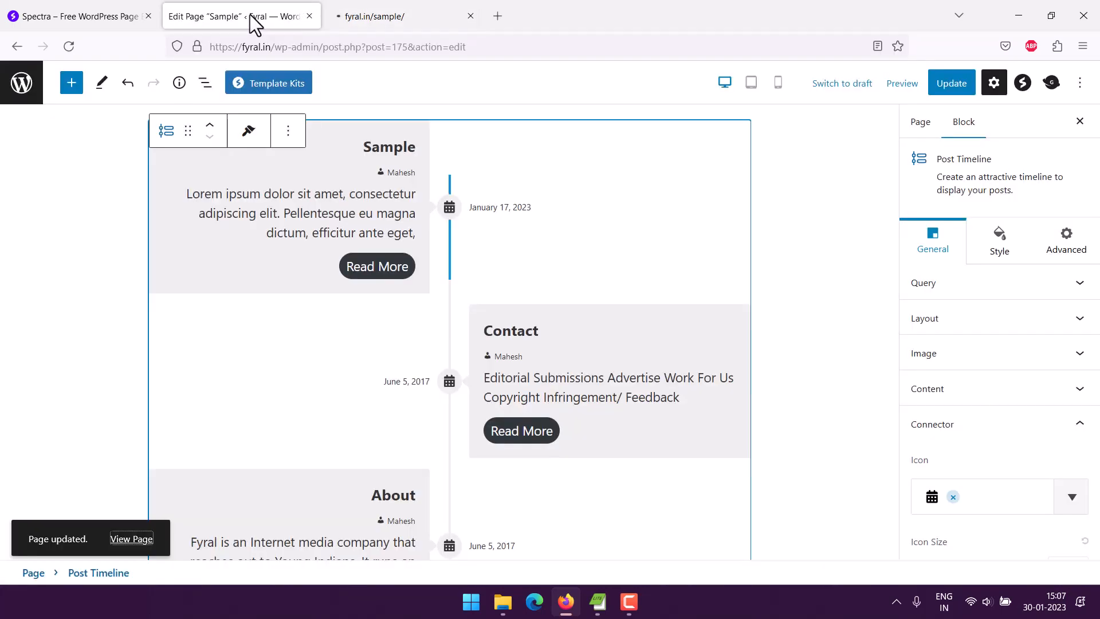
left_click(69, 307)
left_click(399, 16)
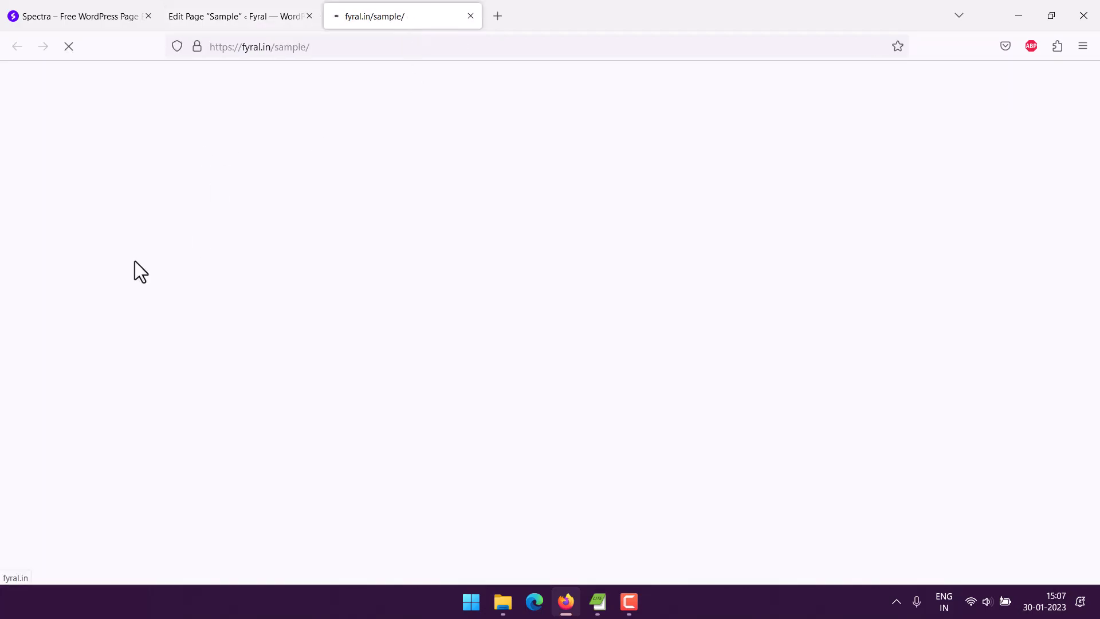
- Examine the Post Timeline on the published Sample page, from its first entry to the last, including the connector line's behaviour while scrolling
scroll(135, 261, "down", 5)
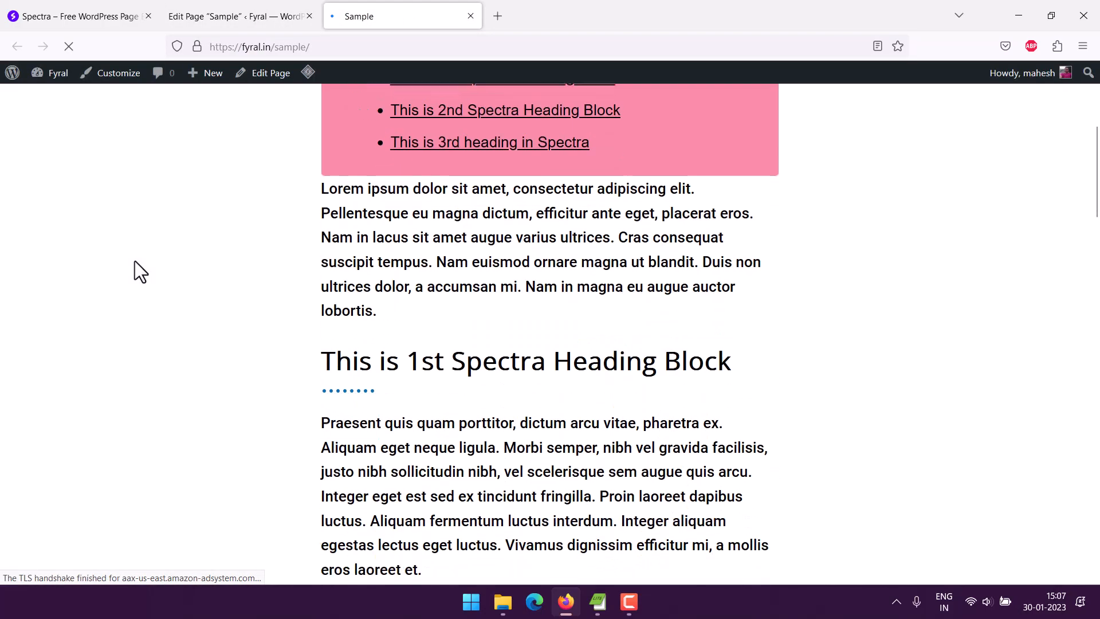
scroll(136, 261, "down", 20)
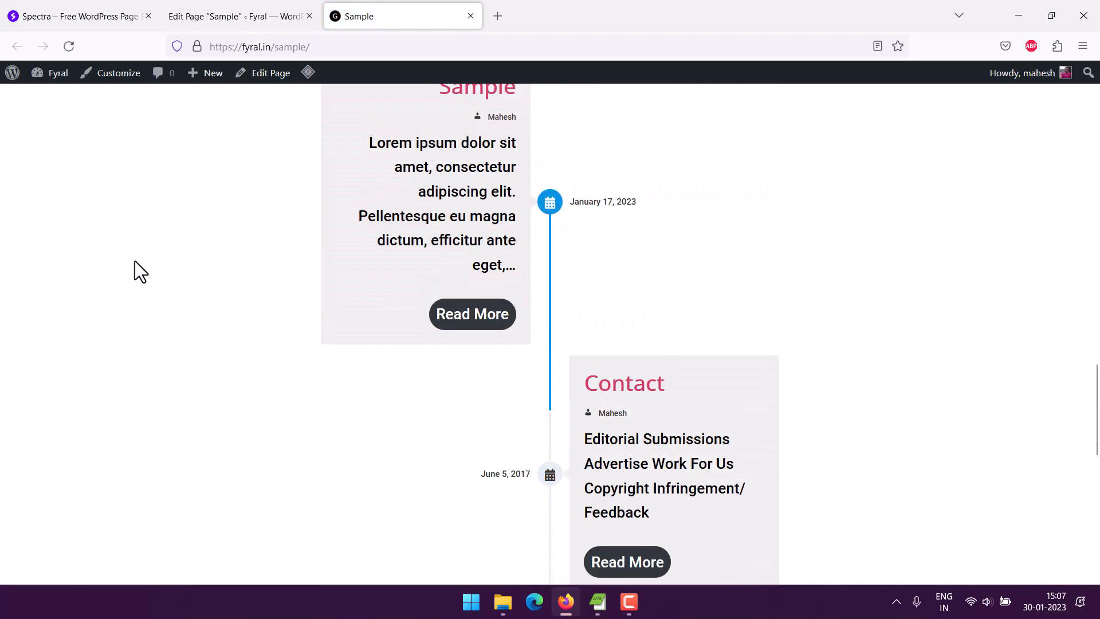
scroll(135, 261, "up", 4)
scroll(135, 260, "down", 3)
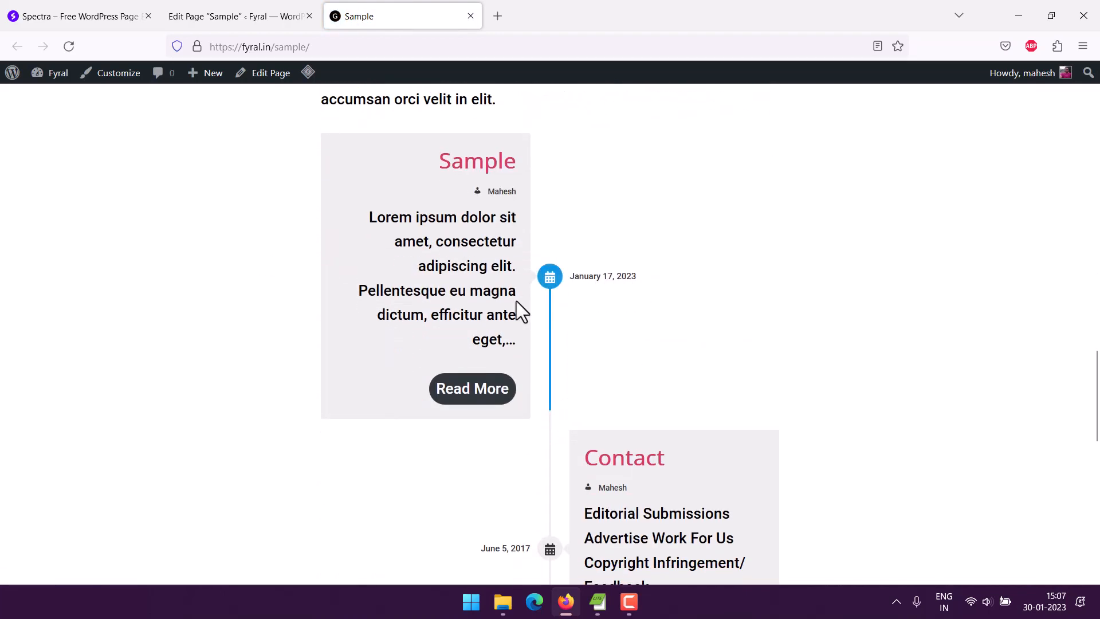
scroll(551, 295, "down", 3)
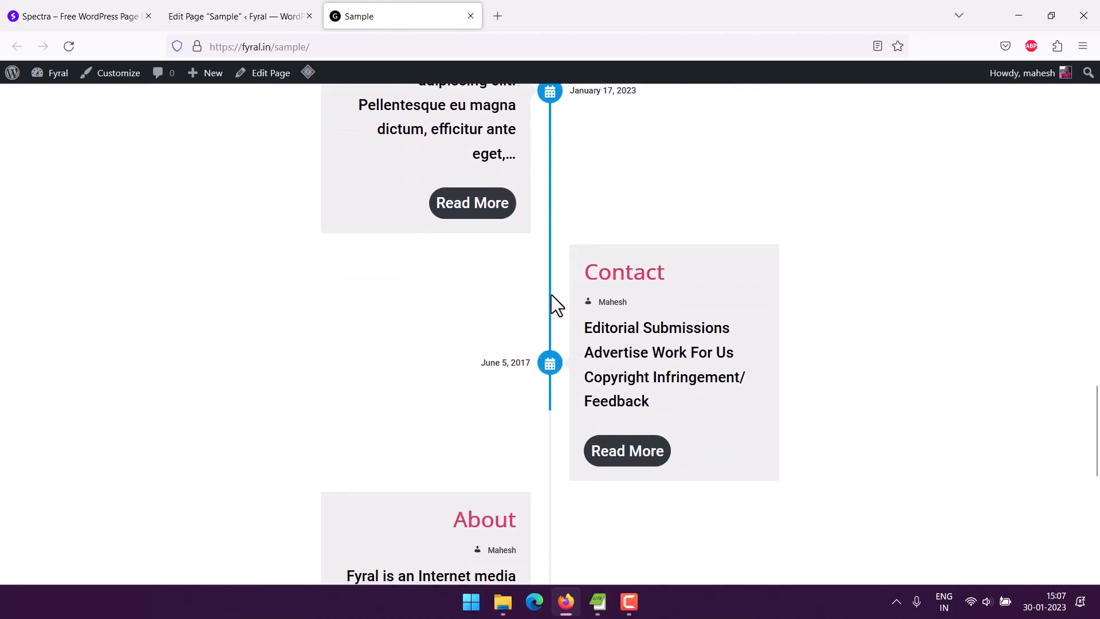
scroll(550, 294, "down", 3)
scroll(547, 295, "down", 3)
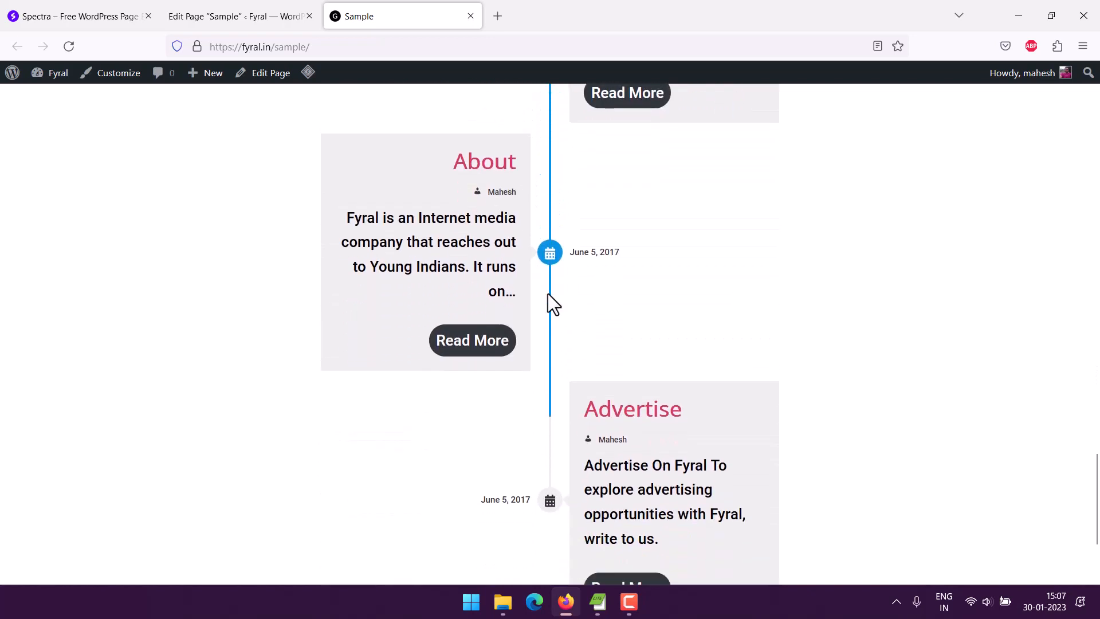
scroll(414, 362, "down", 3)
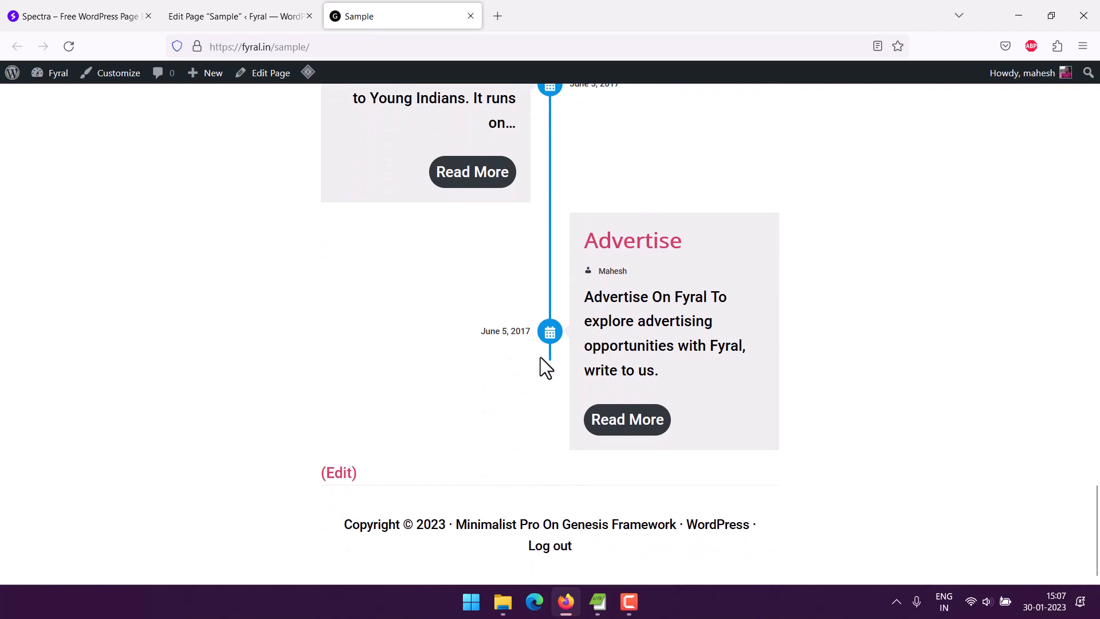
scroll(288, 343, "up", 15)
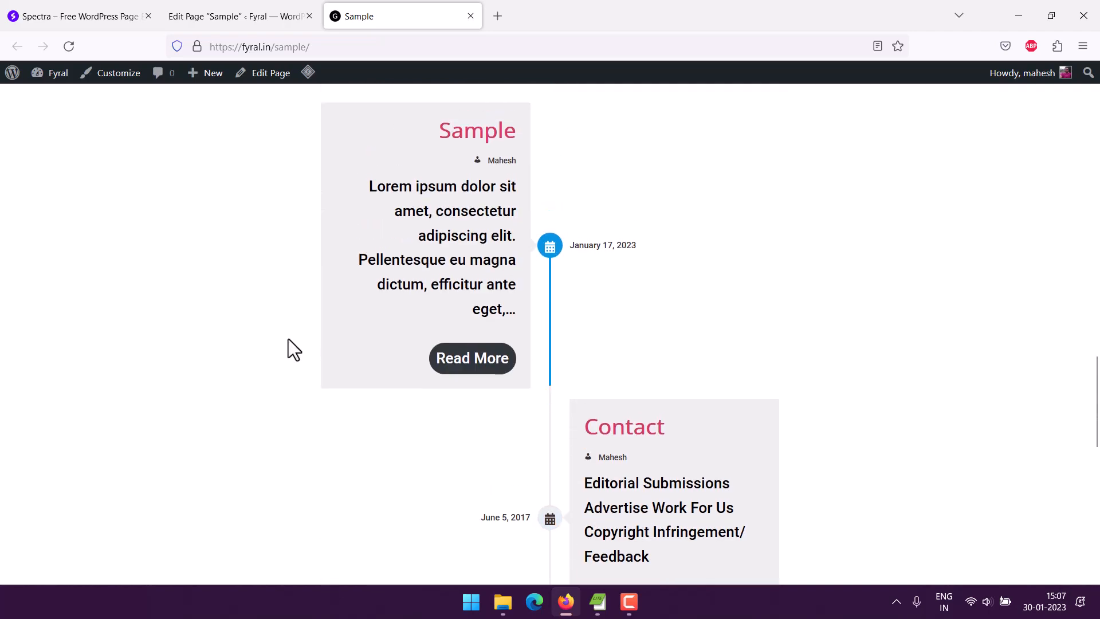
scroll(288, 338, "down", 5)
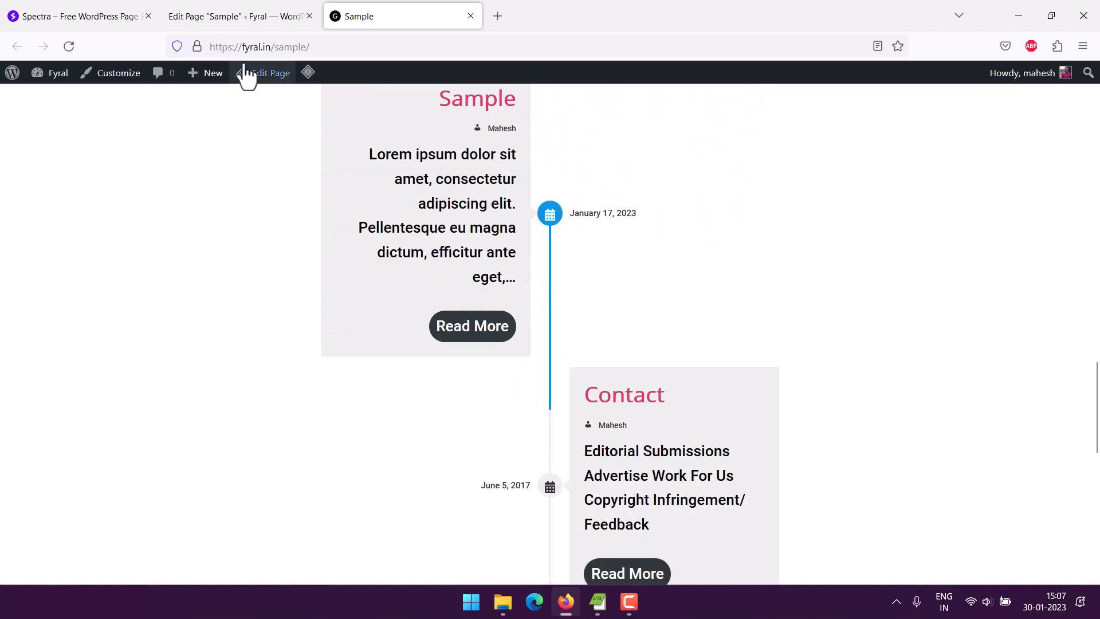
- Return to the Sample page editor, select the Post Timeline block and show its Query settings with the Connector settings collapsed
left_click(240, 17)
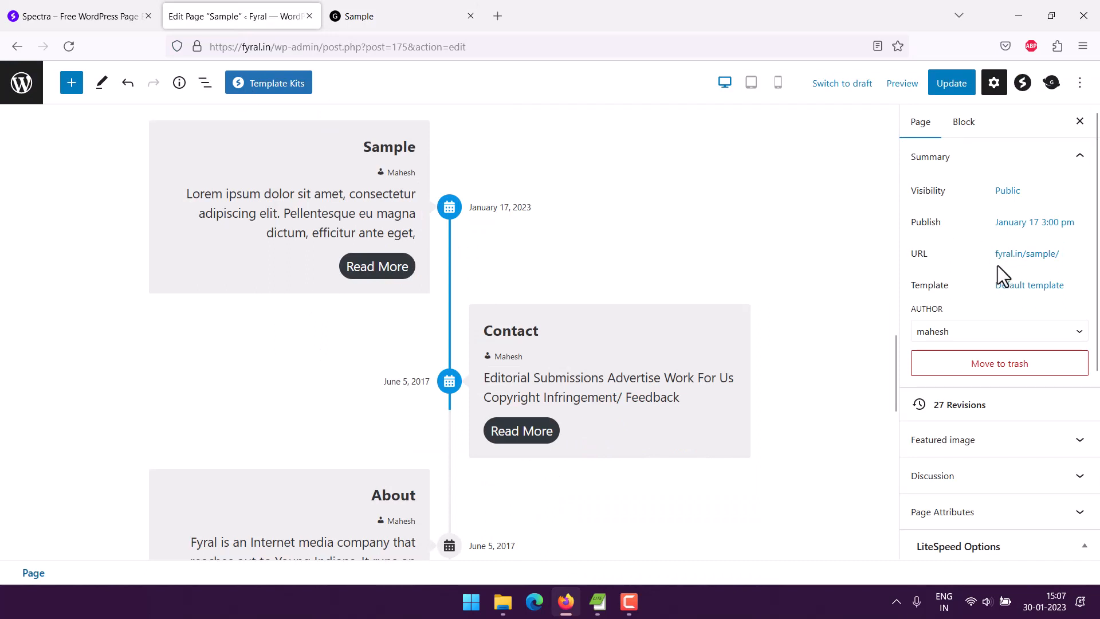
left_click(969, 333)
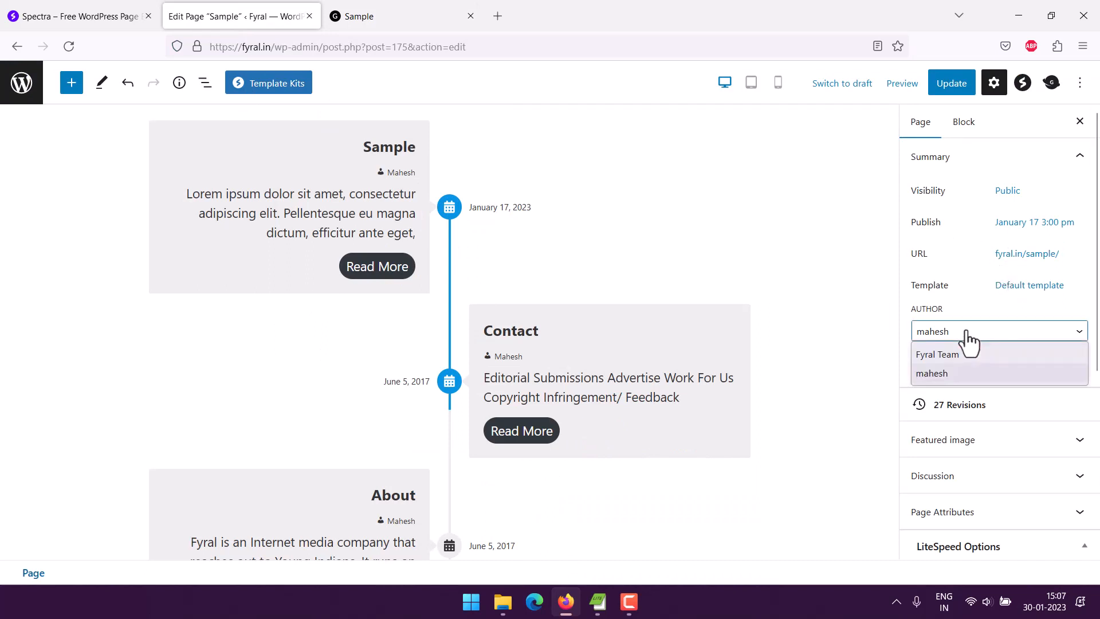
left_click(901, 321)
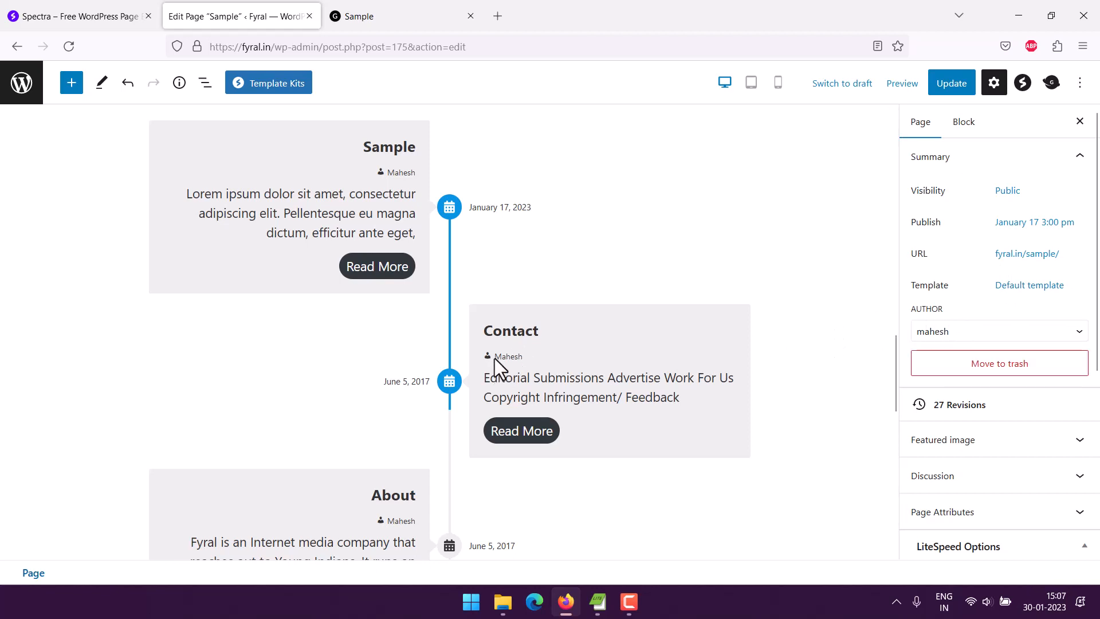
left_click(532, 358)
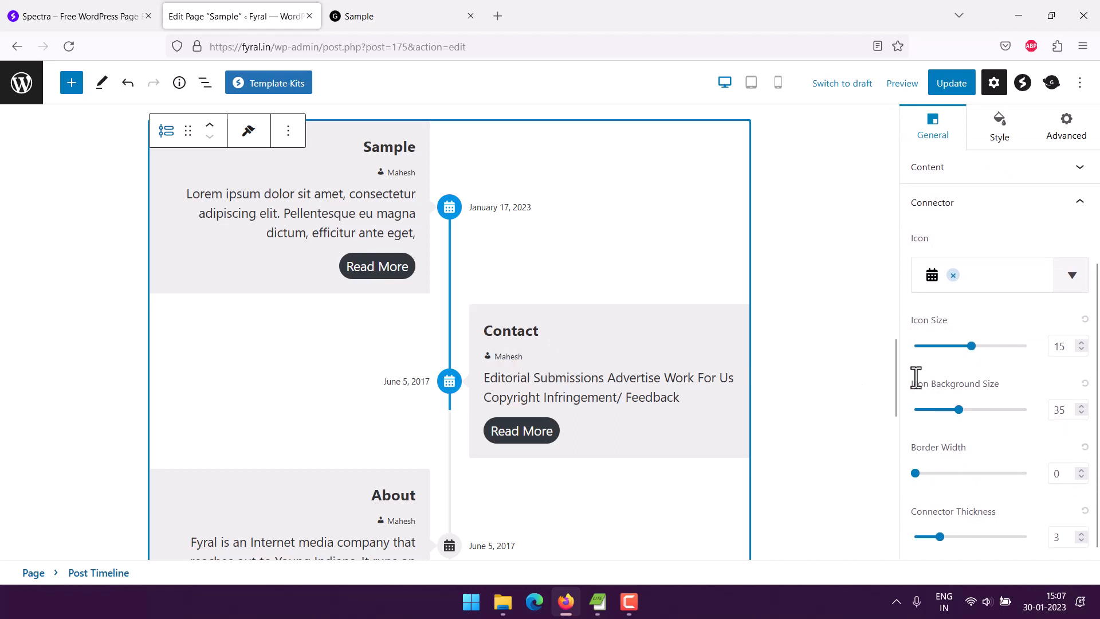
left_click(1080, 201)
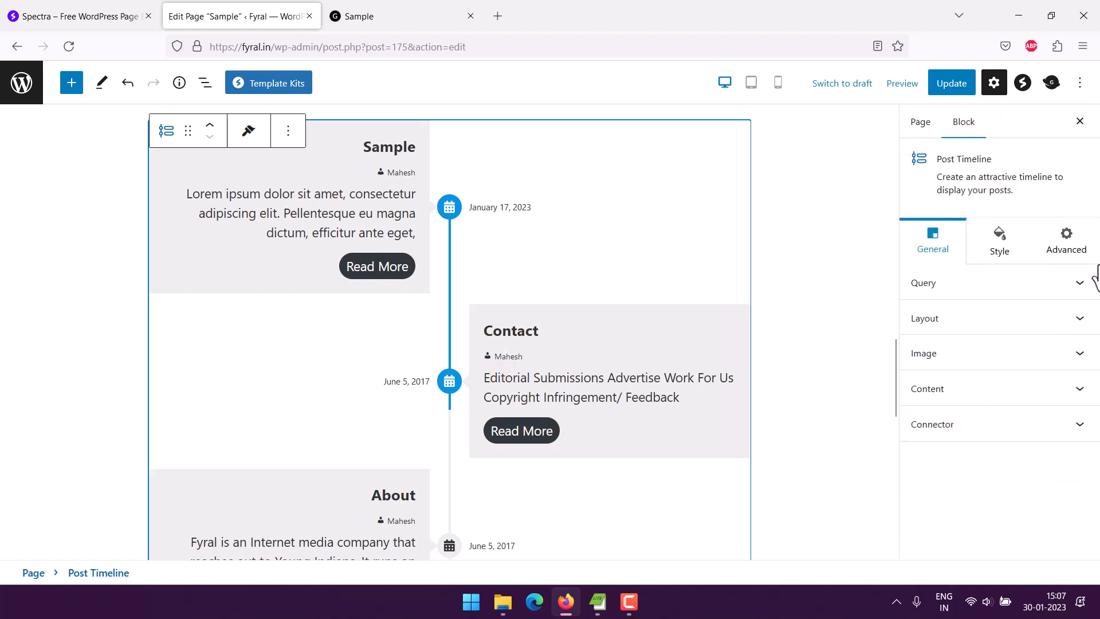
left_click(1079, 287)
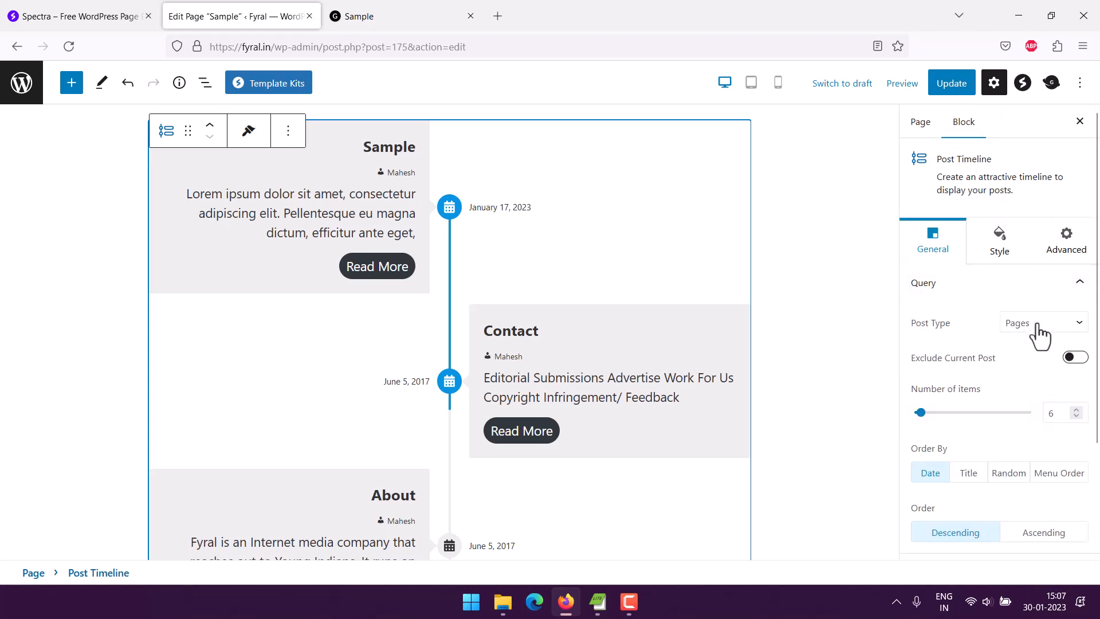